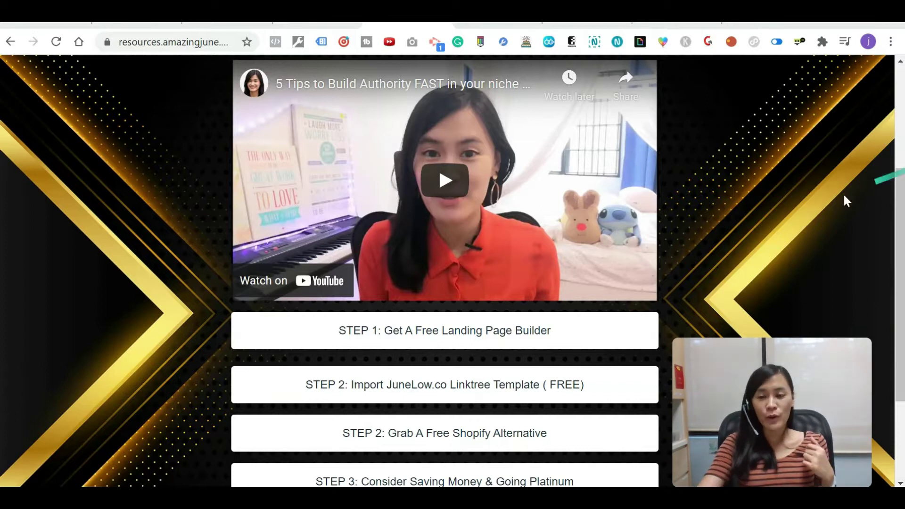
Examine the resources page from the profile header and video through the list of step links, including its web address.
{"action": "scroll", "coordinate": [701, 236], "scroll_direction": "up", "scroll_amount": 4}
{"action": "scroll", "coordinate": [702, 237], "scroll_direction": "down", "scroll_amount": 2}
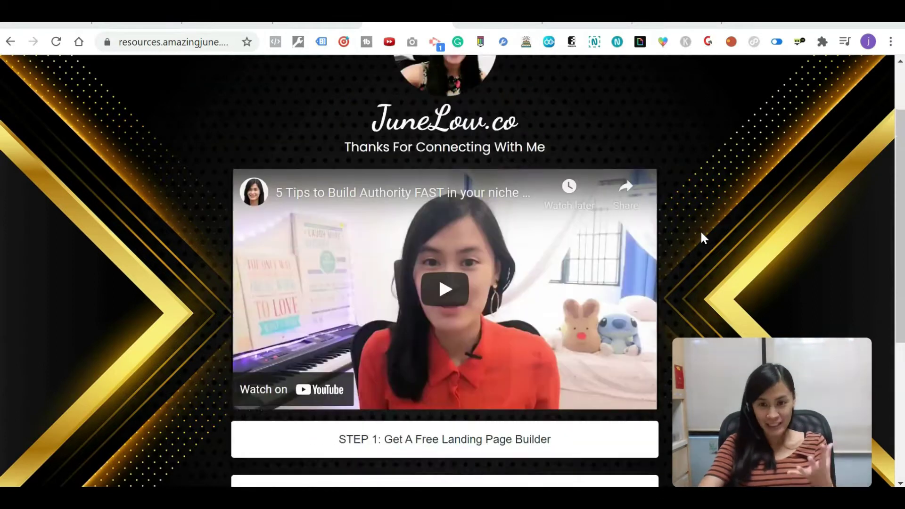
{"action": "scroll", "coordinate": [700, 233], "scroll_direction": "up", "scroll_amount": 2}
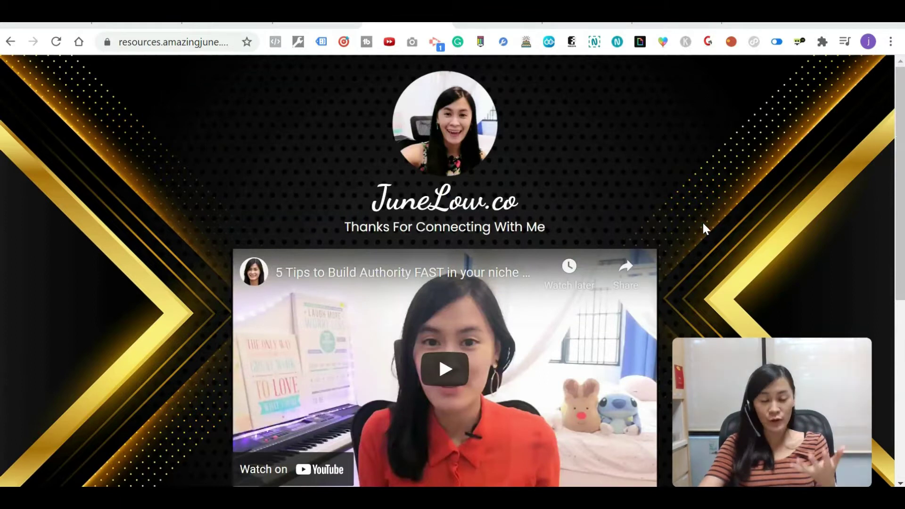
{"action": "left_click", "coordinate": [121, 44]}
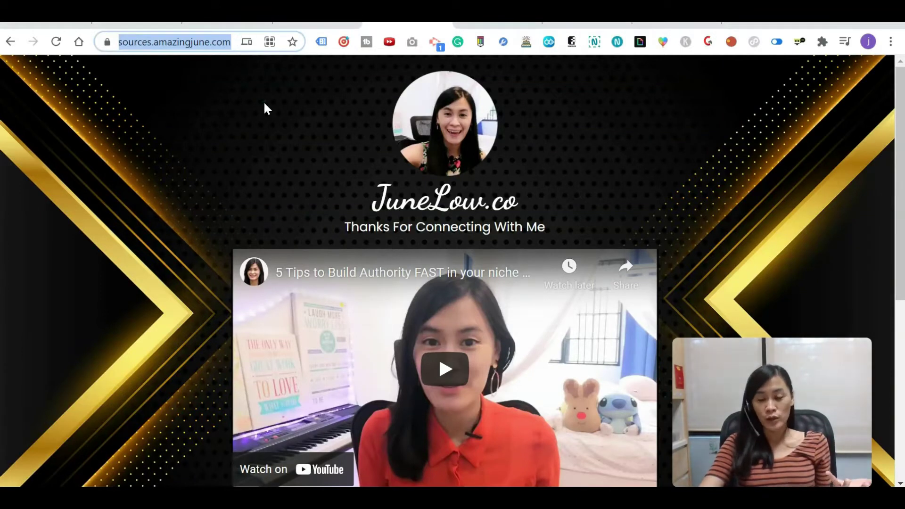
{"action": "left_click", "coordinate": [177, 43]}
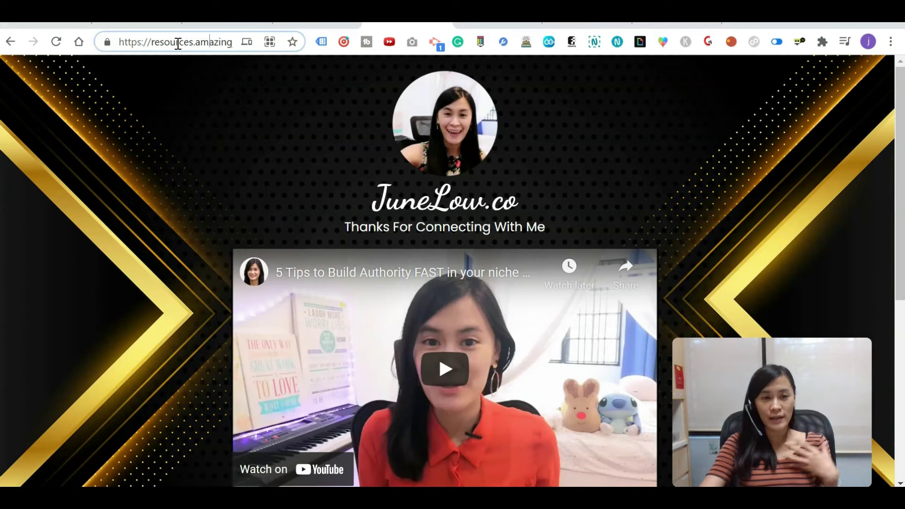
{"action": "scroll", "coordinate": [314, 130], "scroll_direction": "down", "scroll_amount": 3}
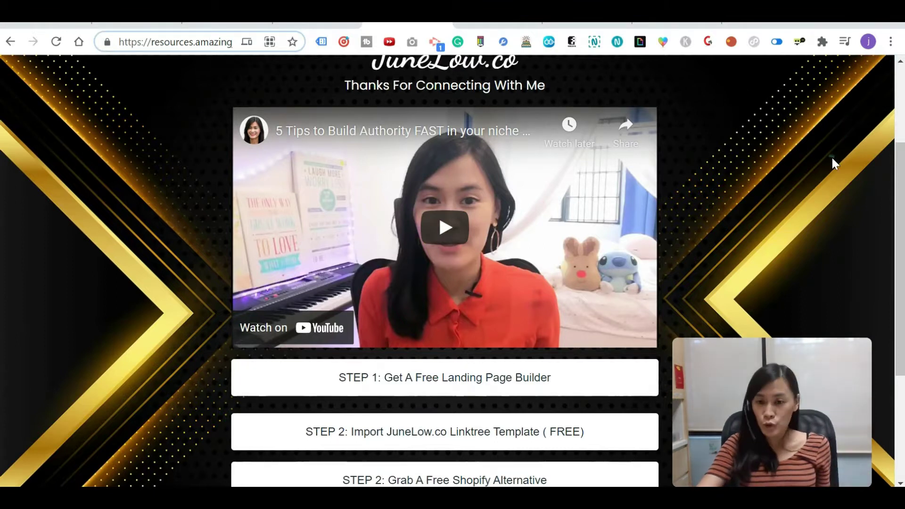
{"action": "scroll", "coordinate": [410, 312], "scroll_direction": "down", "scroll_amount": 3}
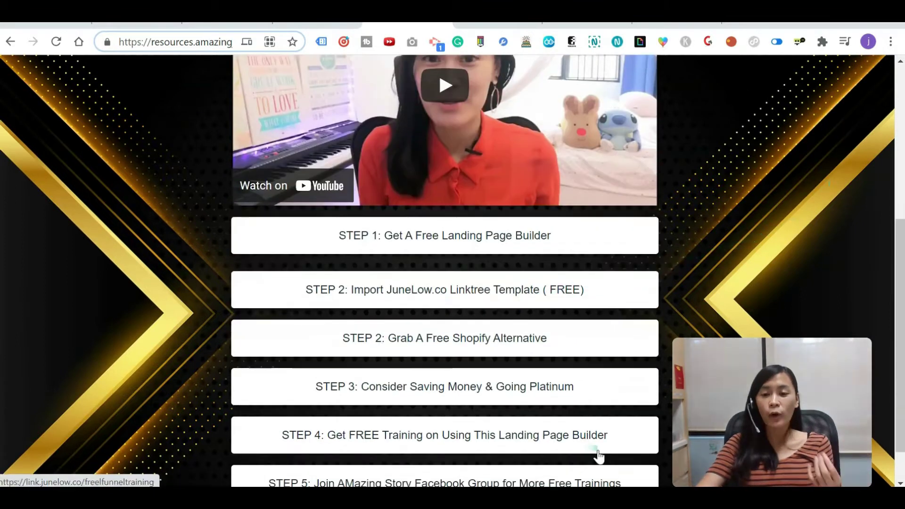
{"action": "scroll", "coordinate": [753, 255], "scroll_direction": "up", "scroll_amount": 1}
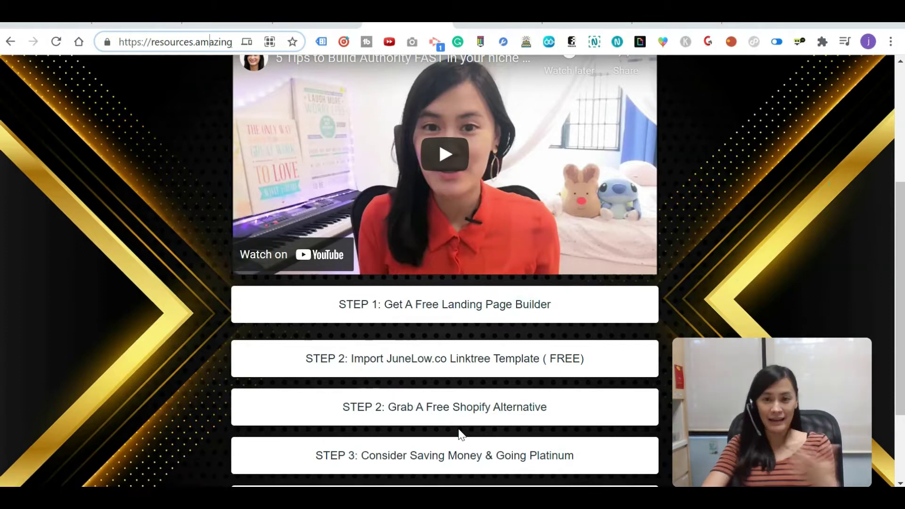
{"action": "scroll", "coordinate": [714, 273], "scroll_direction": "up", "scroll_amount": 5}
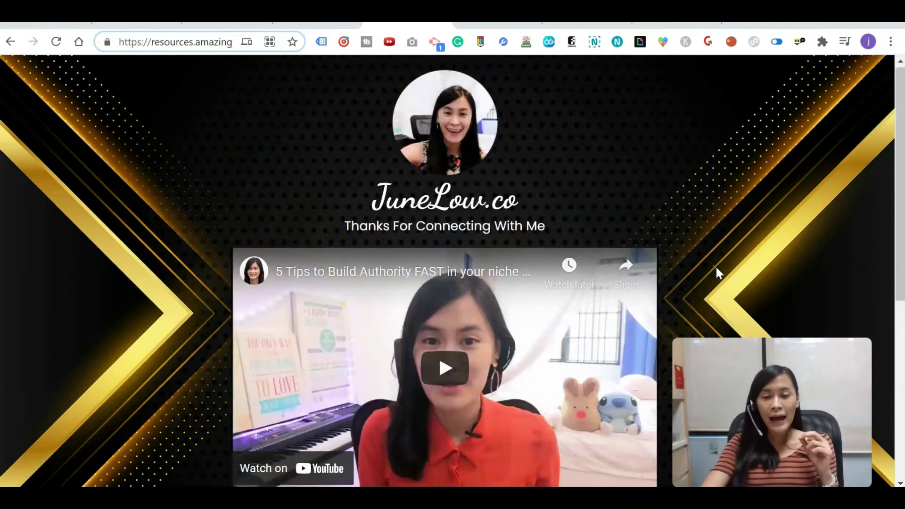
{"action": "scroll", "coordinate": [716, 268], "scroll_direction": "down", "scroll_amount": 3}
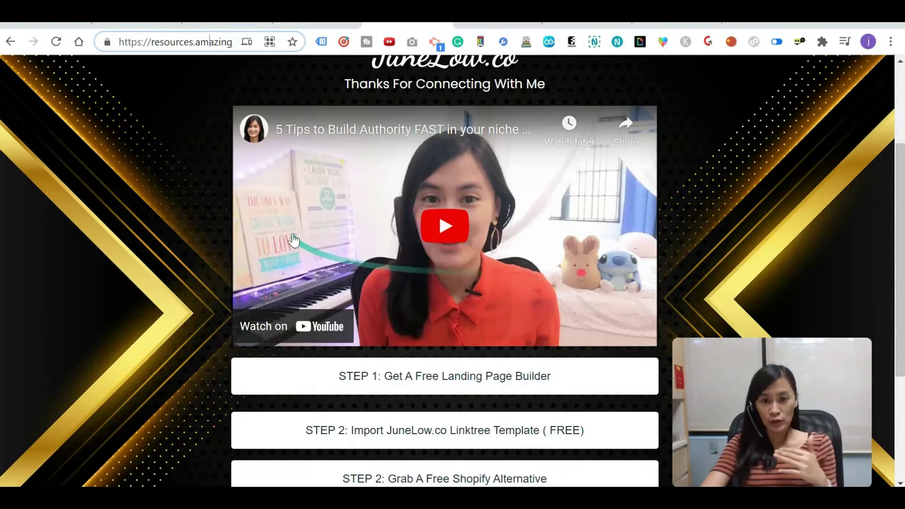
{"action": "scroll", "coordinate": [673, 216], "scroll_direction": "up", "scroll_amount": 3}
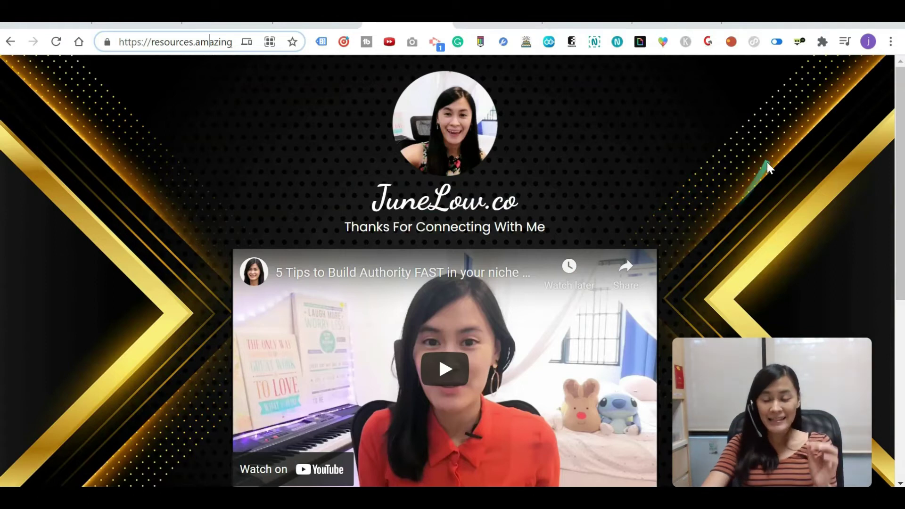
{"action": "left_click_drag", "start_coordinate": [848, 142], "coordinate": [834, 263]}
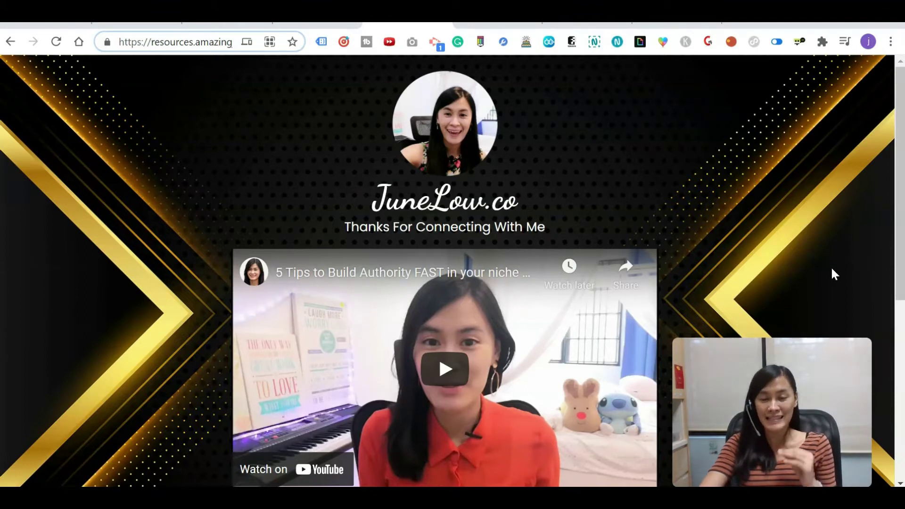
{"action": "scroll", "coordinate": [837, 256], "scroll_direction": "down", "scroll_amount": 3}
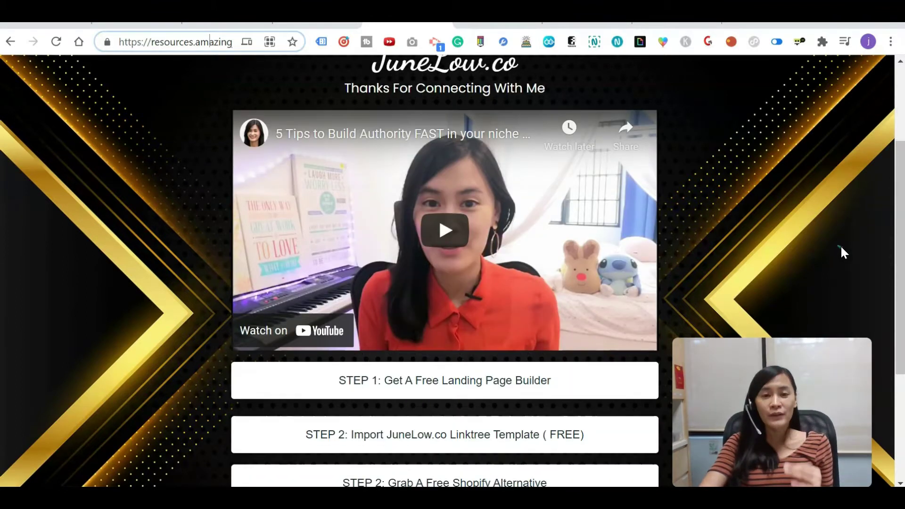
{"action": "scroll", "coordinate": [840, 246], "scroll_direction": "up", "scroll_amount": 1}
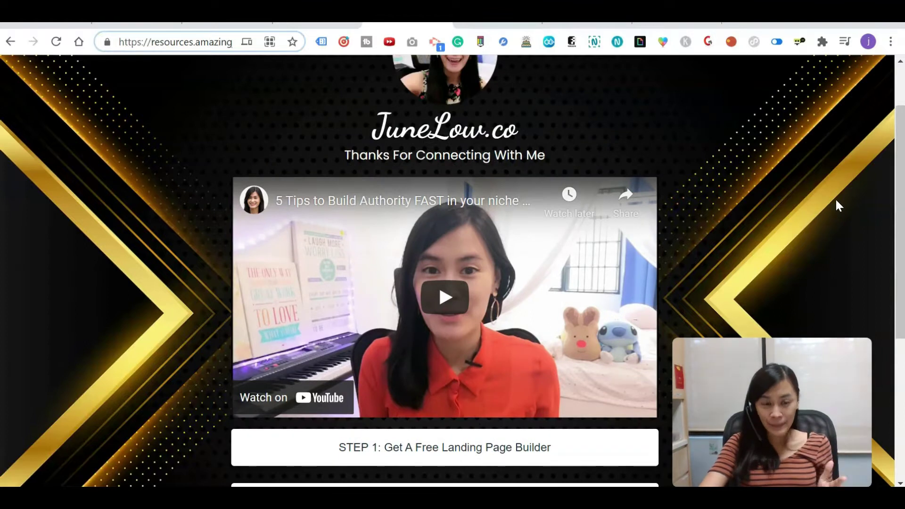
Copy the page address resources.amazingjune.com into a Notepad note and place the note window beside the page.
{"action": "left_click", "coordinate": [472, 498]}
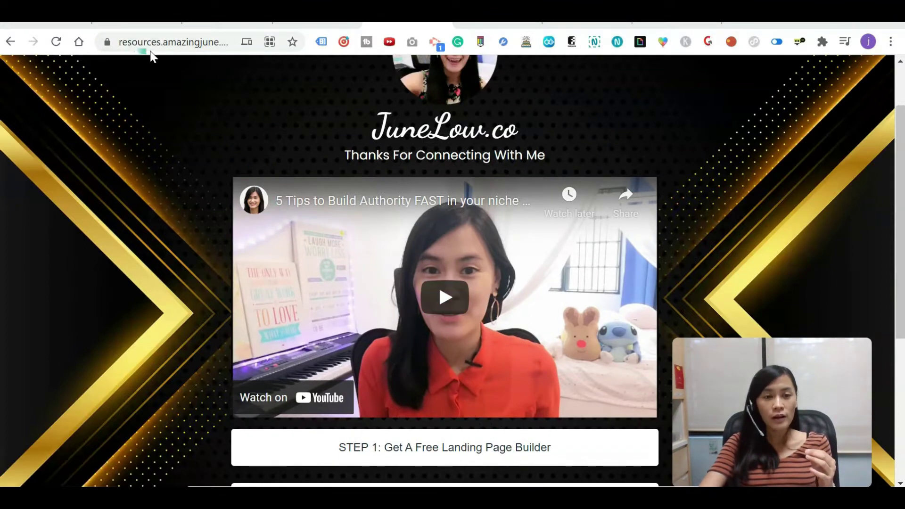
{"action": "left_click", "coordinate": [118, 43]}
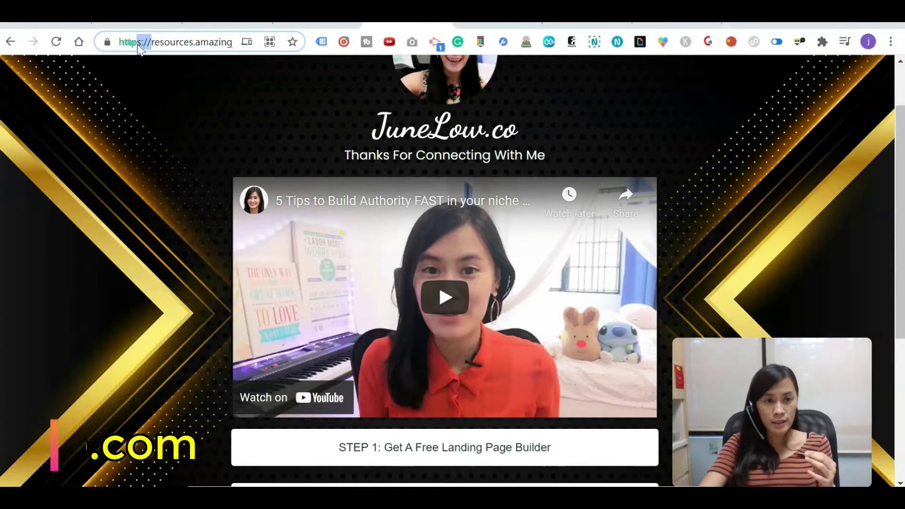
{"action": "left_click_drag", "start_coordinate": [227, 43], "coordinate": [242, 44]}
{"action": "mouse_move", "coordinate": [569, 404]}
{"action": "left_click_drag", "start_coordinate": [569, 403], "coordinate": [462, 424]}
{"action": "key", "text": "alt+Tab"}
{"action": "left_click_drag", "start_coordinate": [771, 288], "coordinate": [809, 276]}
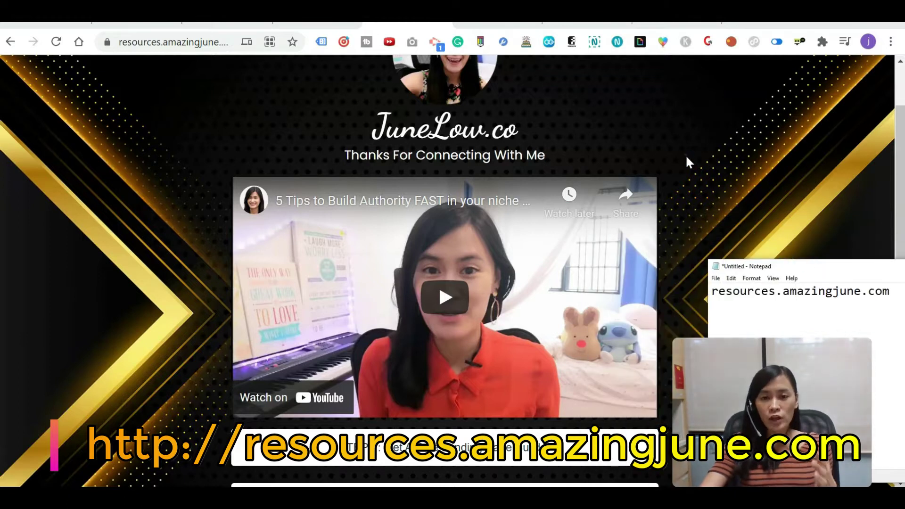
Open the STEP 1 free landing page builder link and go to the GrooveFunnels sign-up section.
{"action": "scroll", "coordinate": [679, 163], "scroll_direction": "down", "scroll_amount": 3}
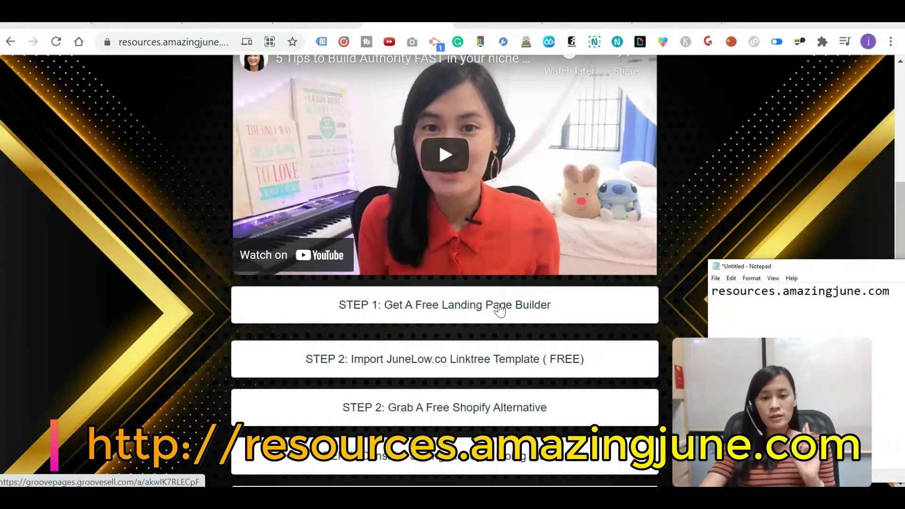
{"action": "left_click", "coordinate": [462, 315]}
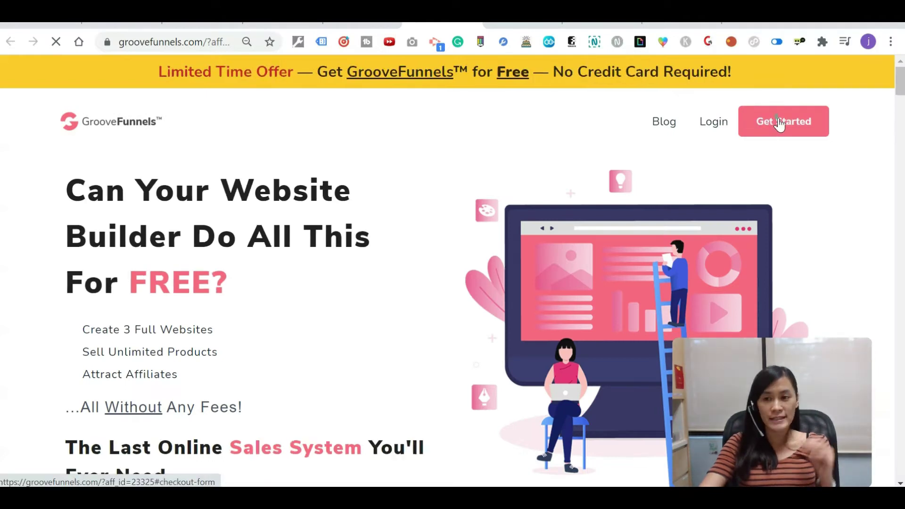
{"action": "left_click", "coordinate": [777, 126]}
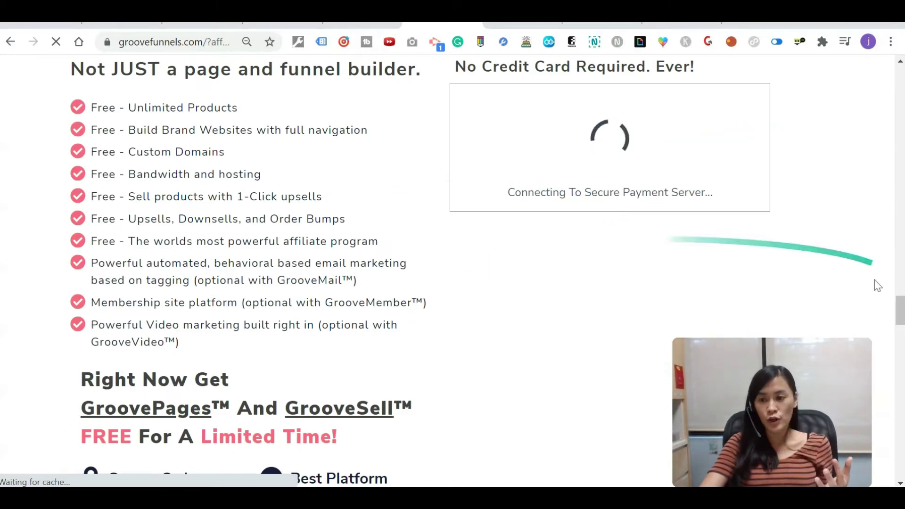
Go to the account form through the "Get Started Right Now For Free!" offer and review its fields and free features.
{"action": "left_click_drag", "start_coordinate": [901, 315], "coordinate": [901, 257]}
{"action": "scroll", "coordinate": [605, 339], "scroll_direction": "up", "scroll_amount": 2}
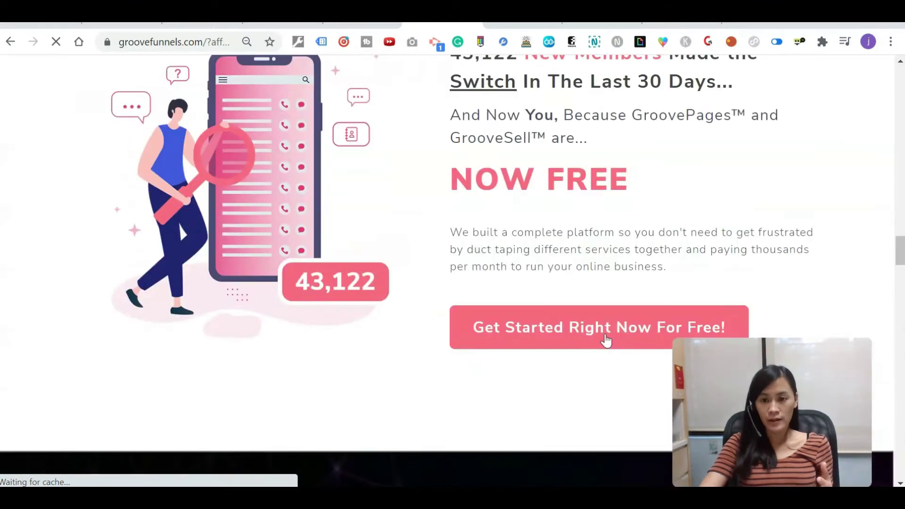
{"action": "left_click", "coordinate": [584, 339]}
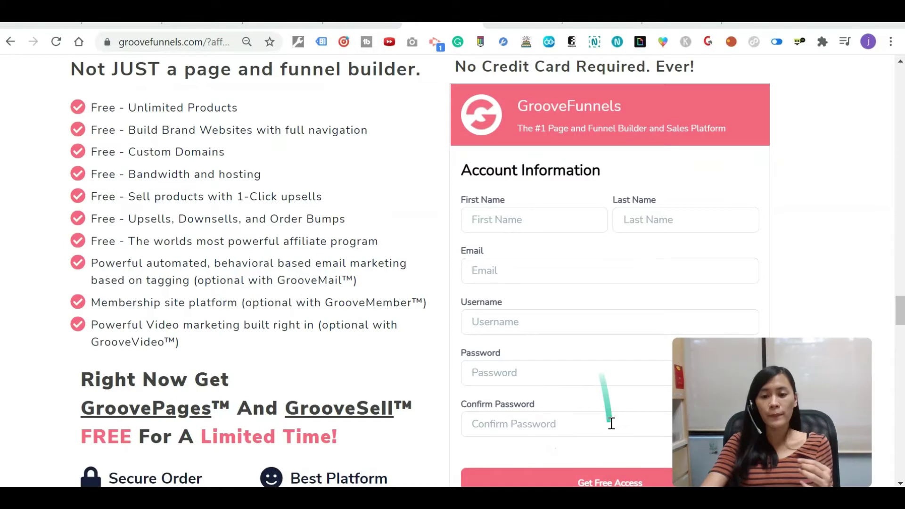
{"action": "scroll", "coordinate": [611, 423], "scroll_direction": "down", "scroll_amount": 3}
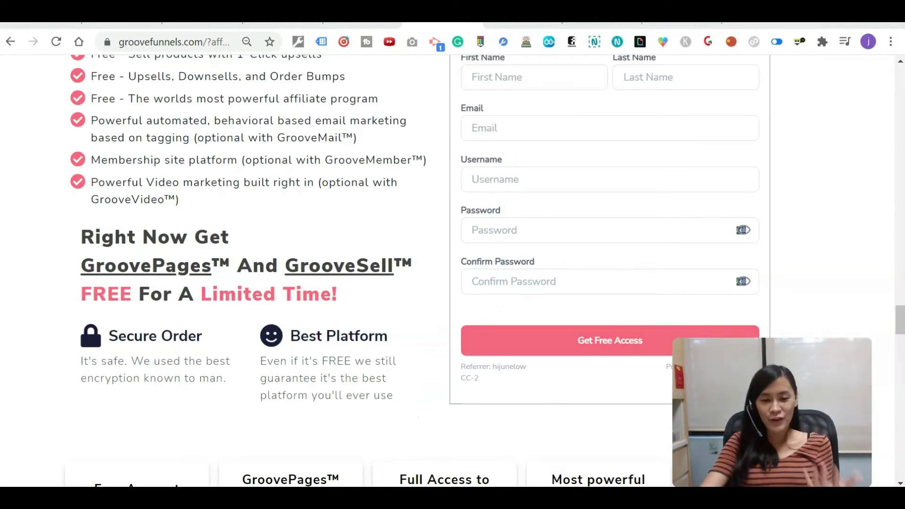
{"action": "scroll", "coordinate": [515, 273], "scroll_direction": "up", "scroll_amount": 6}
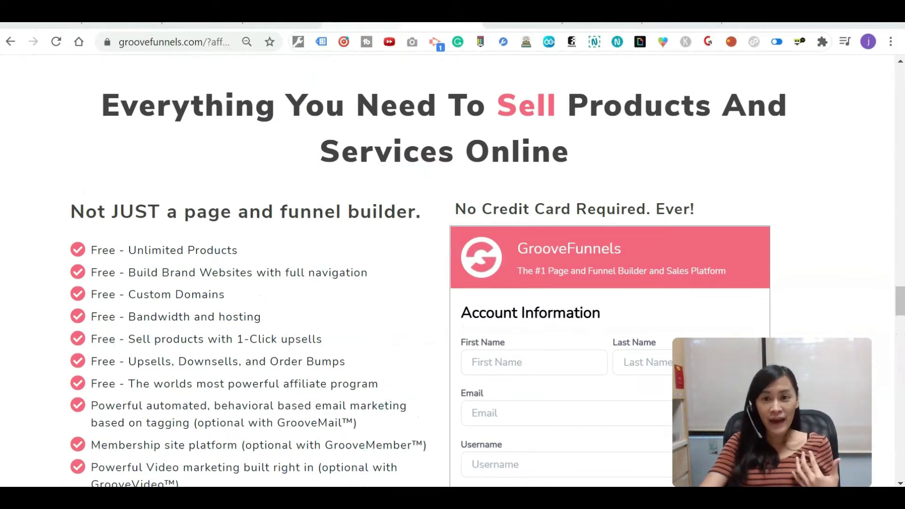
Return to the resources page and open the free JuneLow.co Linktree template from its STEP 2 link in the page editor.
{"action": "left_click", "coordinate": [362, 22]}
{"action": "scroll", "coordinate": [104, 67], "scroll_direction": "up", "scroll_amount": 4}
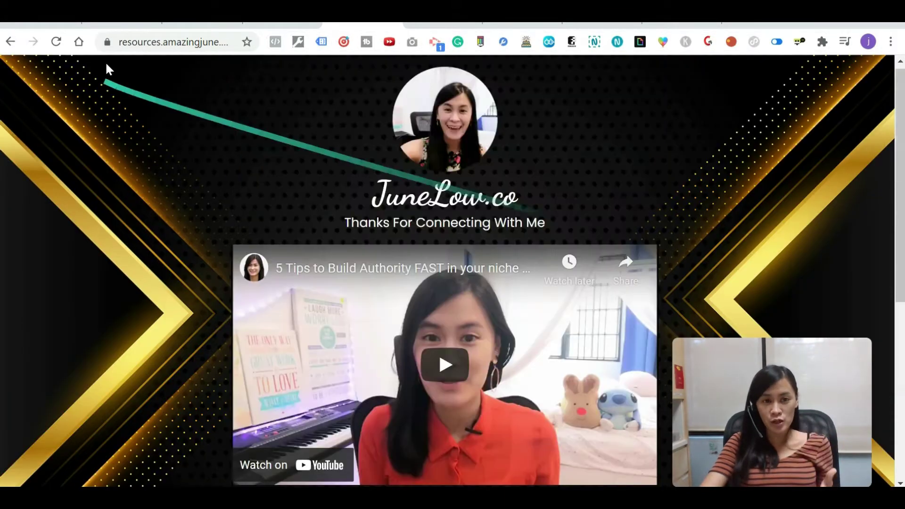
{"action": "left_click_drag", "start_coordinate": [177, 46], "coordinate": [234, 44]}
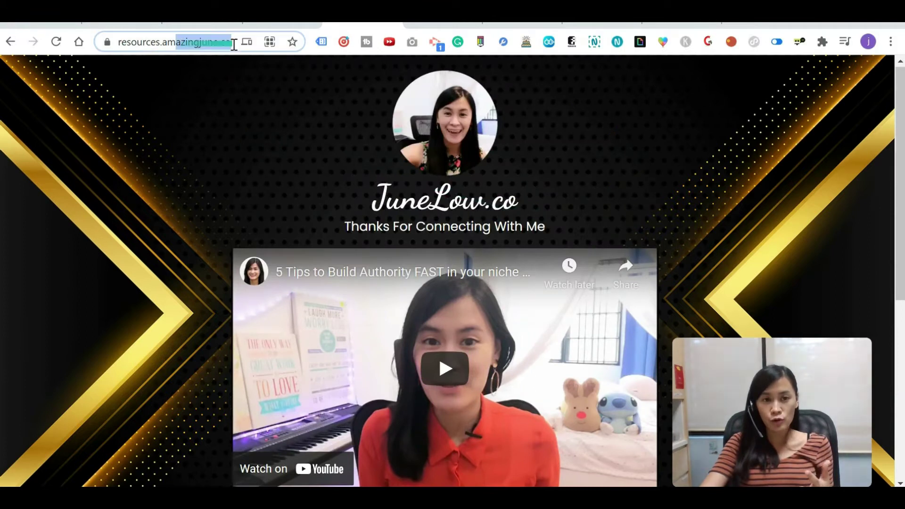
{"action": "left_click", "coordinate": [223, 181]}
{"action": "scroll", "coordinate": [223, 180], "scroll_direction": "down", "scroll_amount": 4}
{"action": "scroll", "coordinate": [339, 197], "scroll_direction": "down", "scroll_amount": 3}
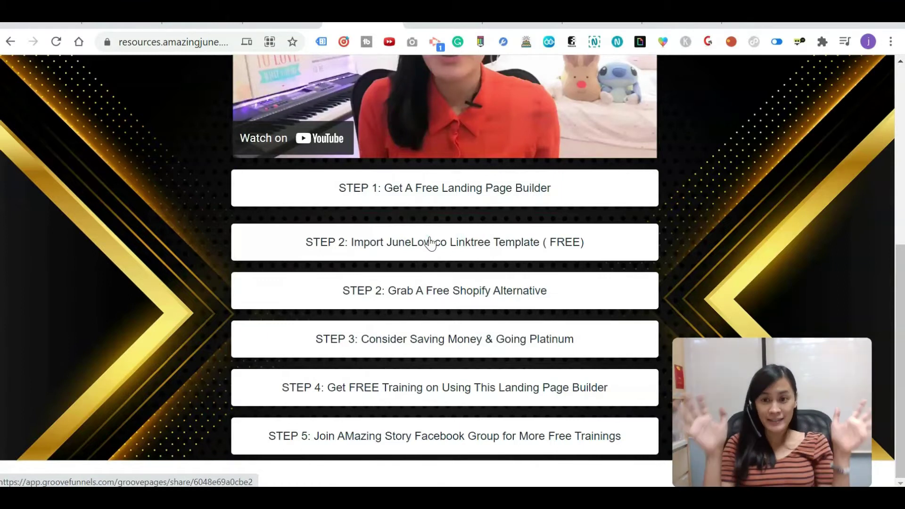
{"action": "scroll", "coordinate": [430, 246], "scroll_direction": "up", "scroll_amount": 3}
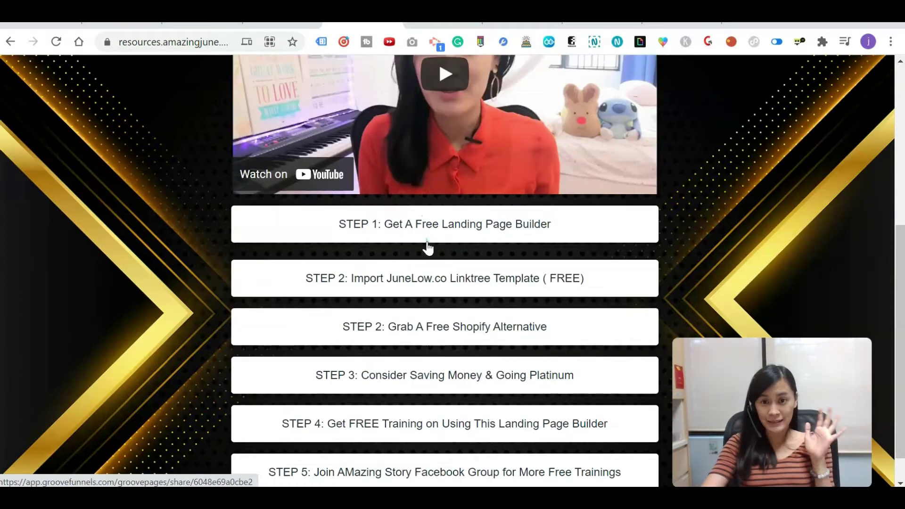
{"action": "scroll", "coordinate": [431, 264], "scroll_direction": "down", "scroll_amount": 1}
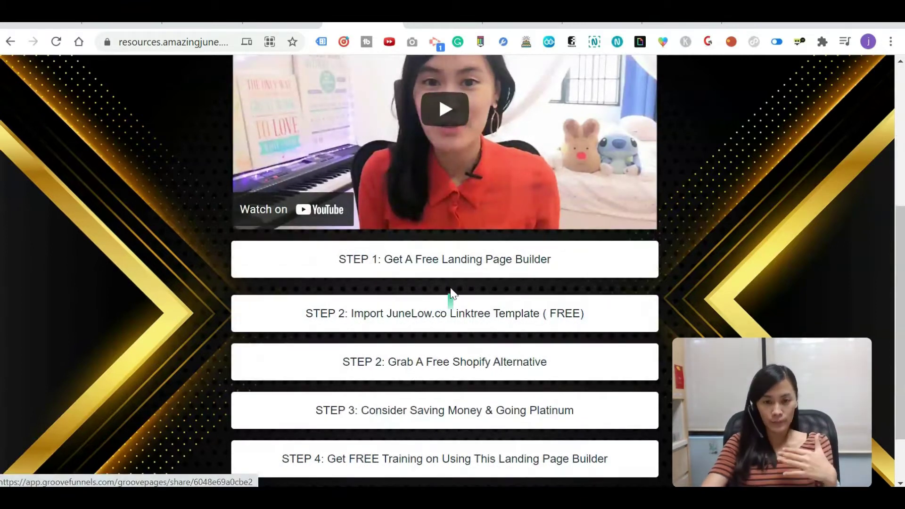
{"action": "left_click", "coordinate": [463, 320]}
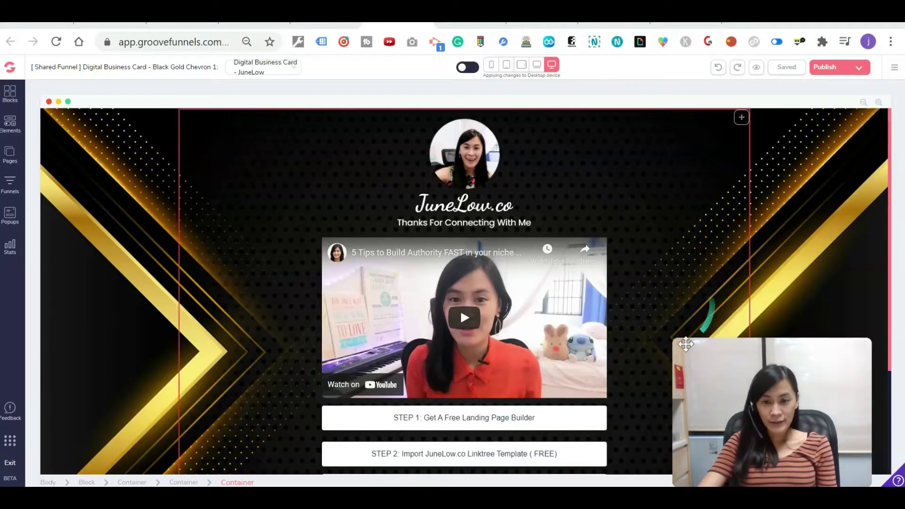
{"action": "scroll", "coordinate": [790, 225], "scroll_direction": "down", "scroll_amount": 3}
{"action": "scroll", "coordinate": [789, 226], "scroll_direction": "up", "scroll_amount": 3}
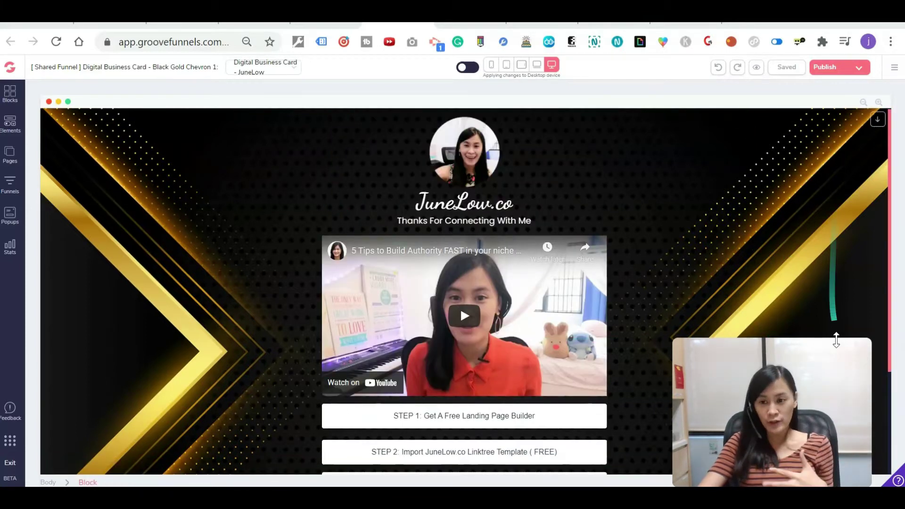
{"action": "left_click_drag", "start_coordinate": [785, 382], "coordinate": [804, 411]}
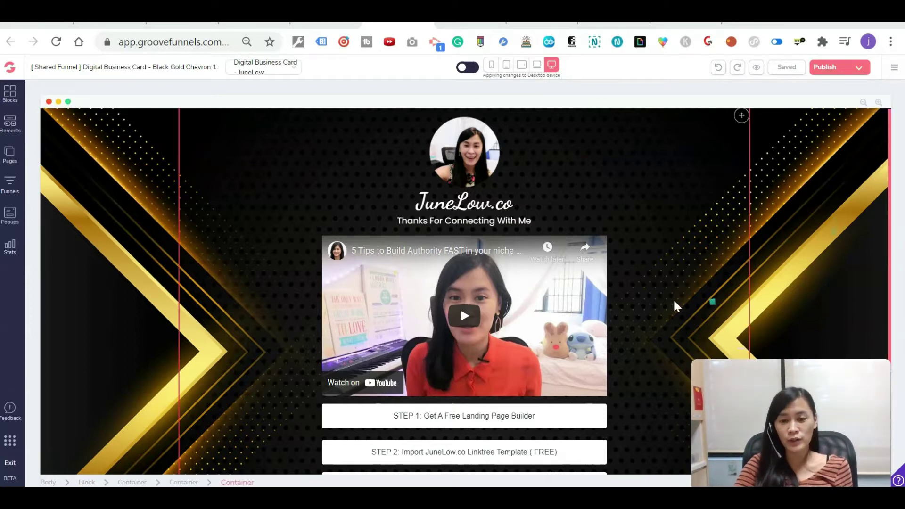
Select the round profile image above the JuneLow.co heading and open its element settings.
{"action": "left_click", "coordinate": [578, 306]}
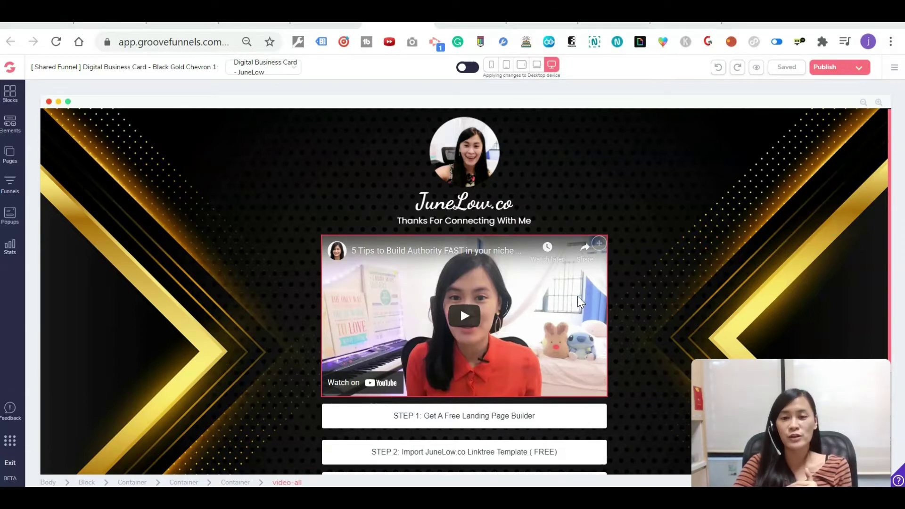
{"action": "left_click", "coordinate": [464, 151]}
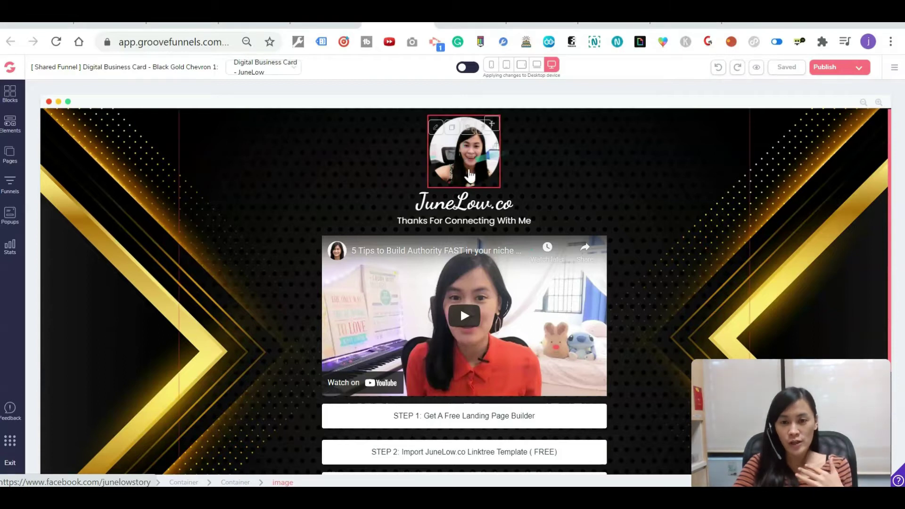
{"action": "left_click", "coordinate": [460, 165]}
{"action": "left_click", "coordinate": [460, 166]}
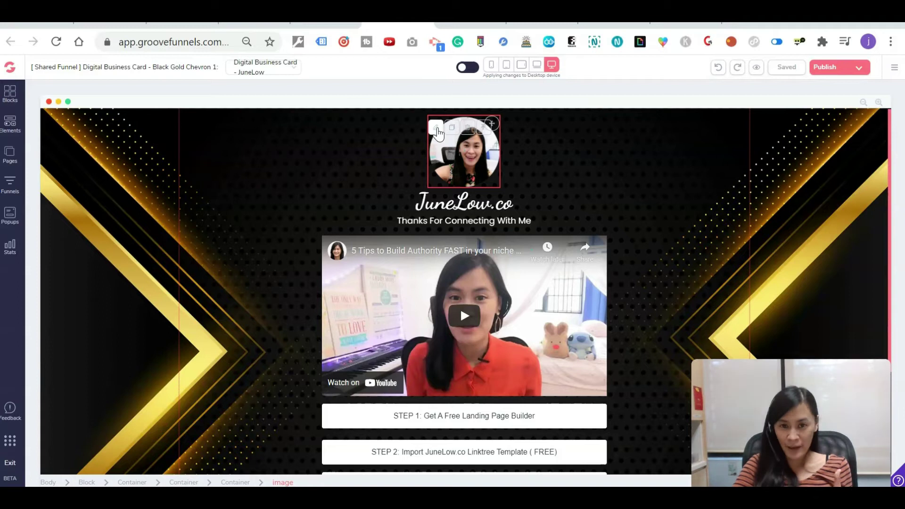
{"action": "left_click_drag", "start_coordinate": [792, 426], "coordinate": [181, 402]}
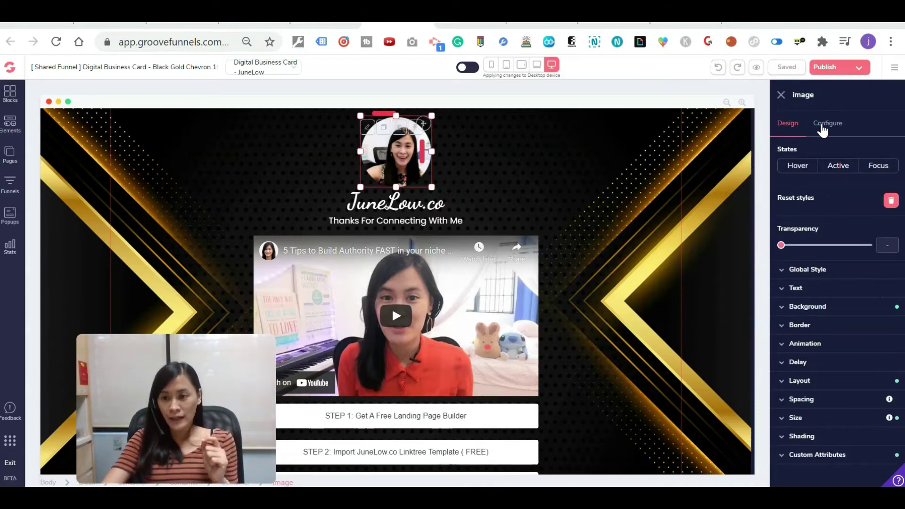
{"action": "left_click", "coordinate": [822, 128]}
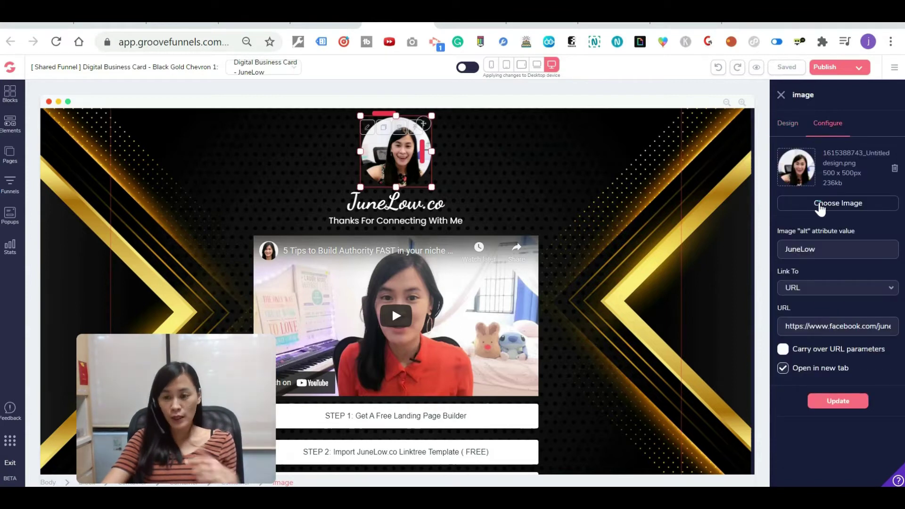
{"action": "left_click", "coordinate": [819, 202]}
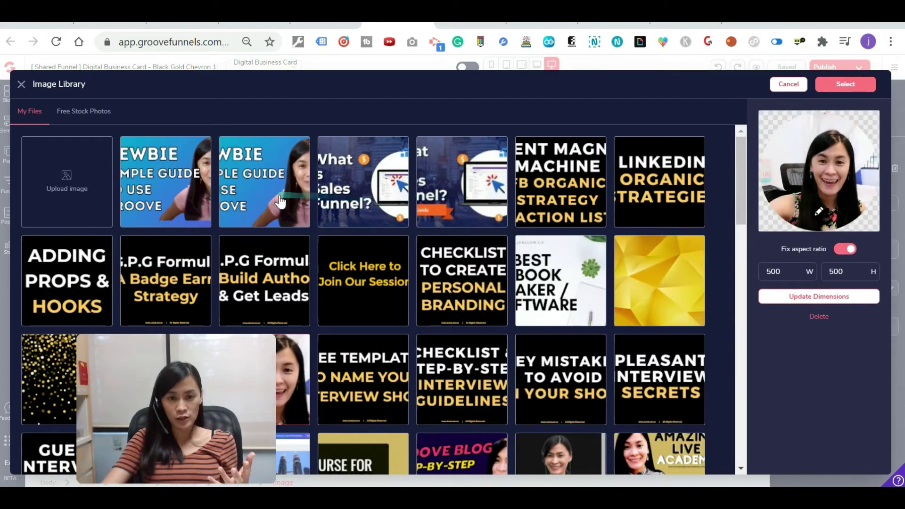
{"action": "left_click", "coordinate": [337, 197]}
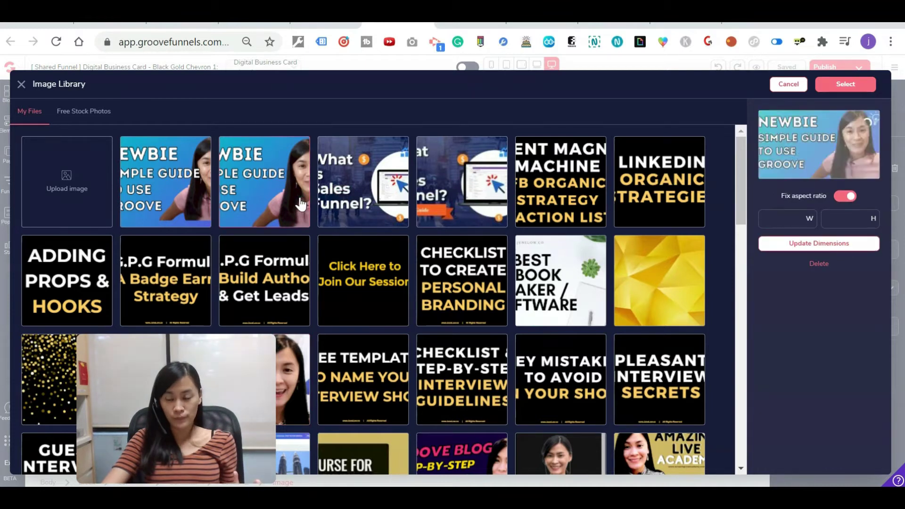
{"action": "left_click", "coordinate": [786, 87]}
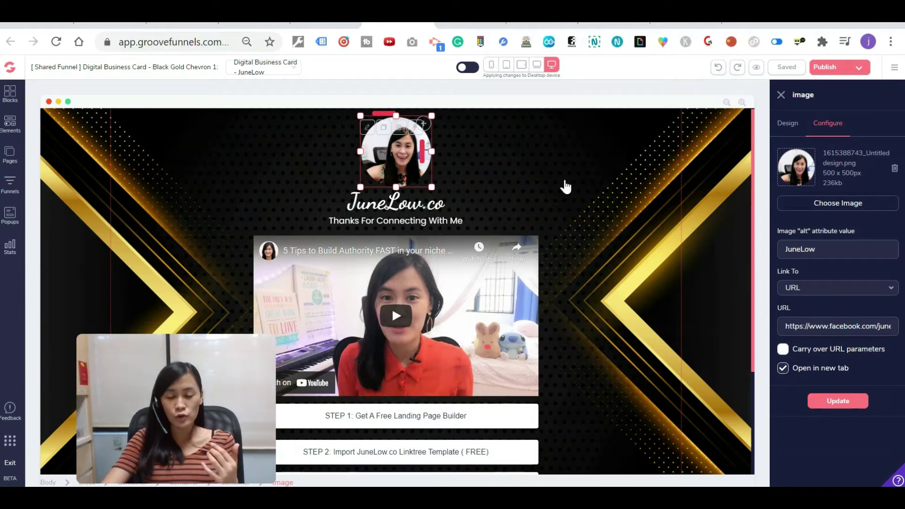
Open the JuneLow.co heading below the profile image for text editing, with the text cursor at its beginning.
{"action": "left_click", "coordinate": [400, 205]}
{"action": "double_click", "coordinate": [381, 204]}
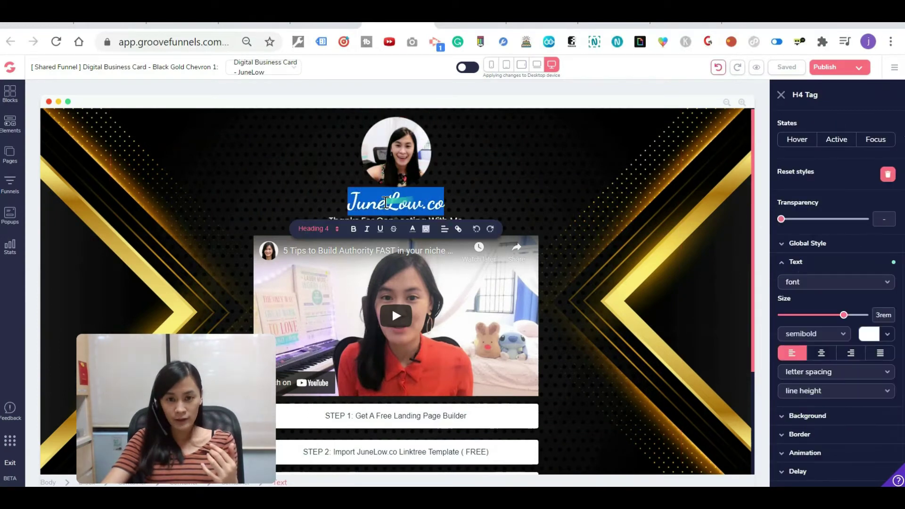
{"action": "left_click", "coordinate": [355, 202]}
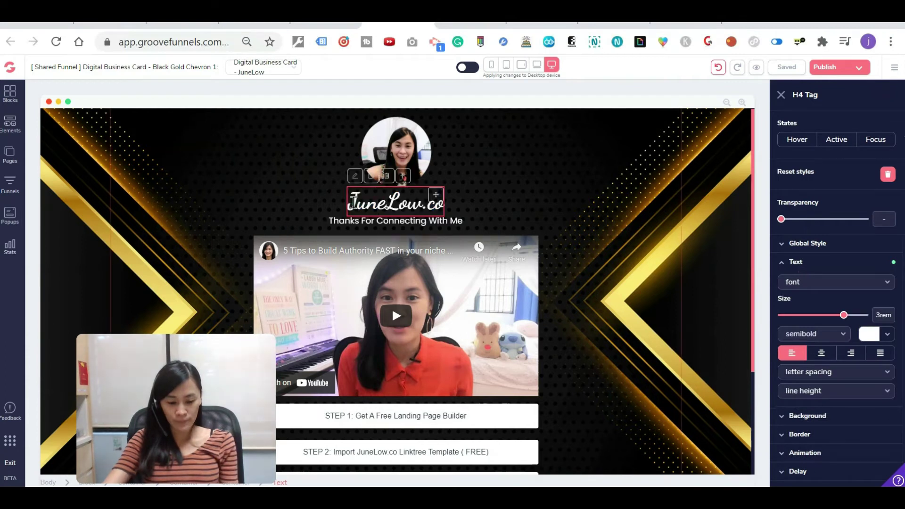
{"action": "type", "text": "CHANEGE"}
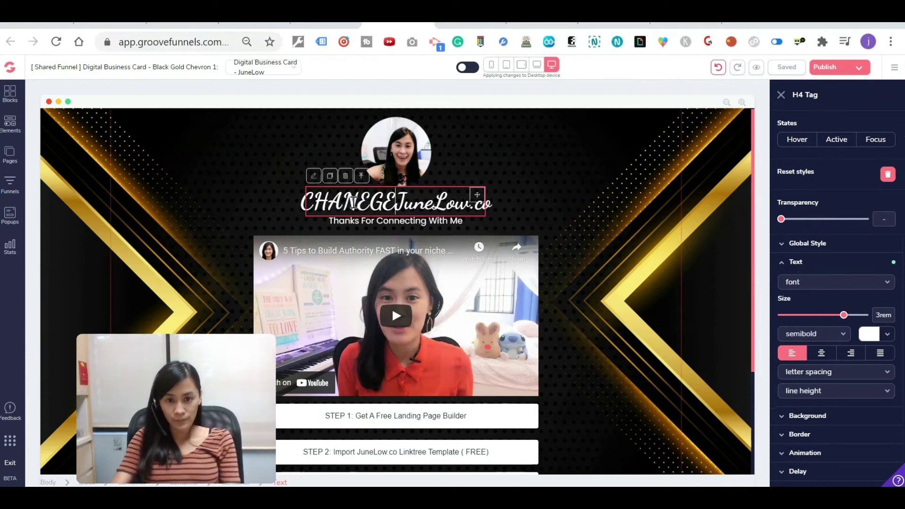
{"action": "key", "text": "BackSpace"}
{"action": "key", "text": "BackSpace"}
{"action": "key", "text": "BackSpace"}
{"action": "key", "text": "BackSpace"}
{"action": "key", "text": "BackSpace"}
{"action": "key", "text": "BackSpace"}
{"action": "key", "text": "BackSpace"}
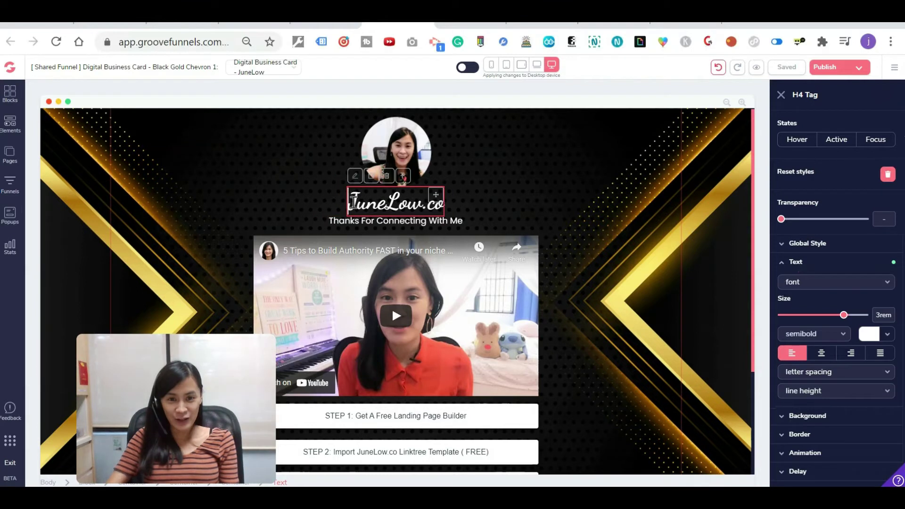
Replace "JuneLow" in the heading with "amazingjune", keeping the ".co" ending.
{"action": "key", "text": "Right"}
{"action": "key", "text": "Right"}
{"action": "key", "text": "Right"}
{"action": "key", "text": "Right"}
{"action": "key", "text": "Right"}
{"action": "key", "text": "Right"}
{"action": "key", "text": "Right"}
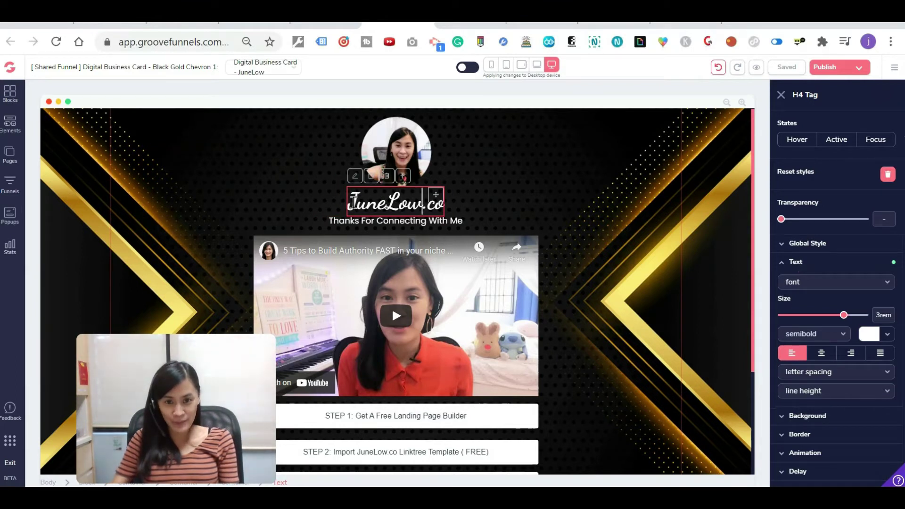
{"action": "key", "text": "BackSpace"}
{"action": "key", "text": "BackSpace"}
{"action": "key", "text": "BackSpace"}
{"action": "key", "text": "BackSpace"}
{"action": "key", "text": "BackSpace"}
{"action": "key", "text": "BackSpace"}
{"action": "key", "text": "BackSpace"}
{"action": "type", "text": "ama"}
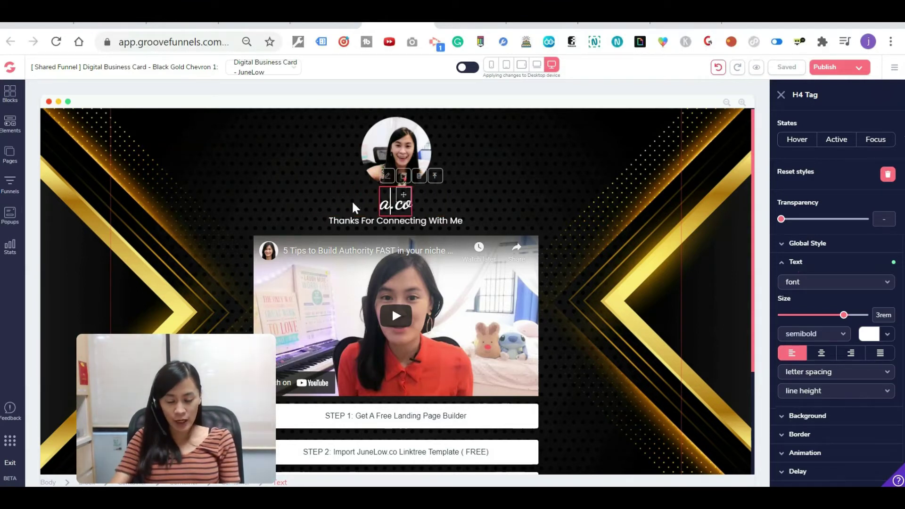
{"action": "type", "text": "zingjune"}
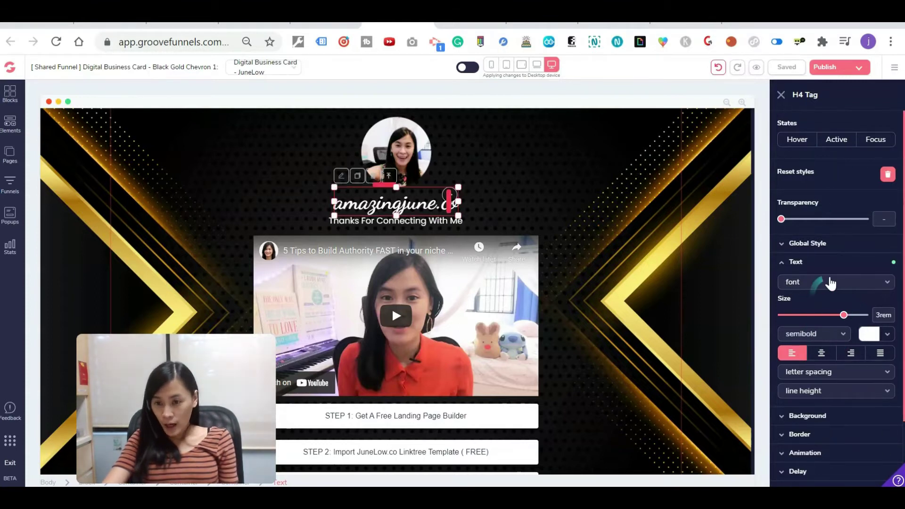
Set the font of the amazingjune.co heading to Abril Fatface and deselect the heading.
{"action": "left_click", "coordinate": [834, 283]}
{"action": "left_click", "coordinate": [834, 282]}
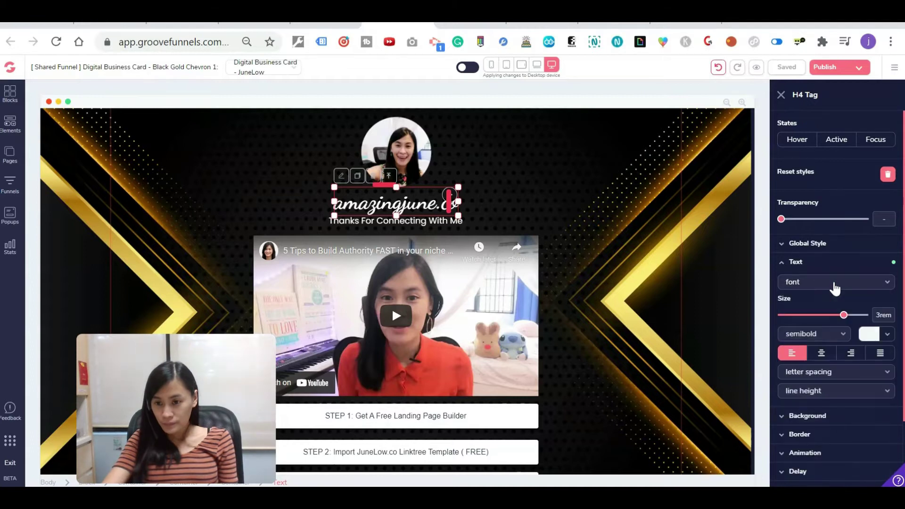
{"action": "left_click", "coordinate": [834, 286]}
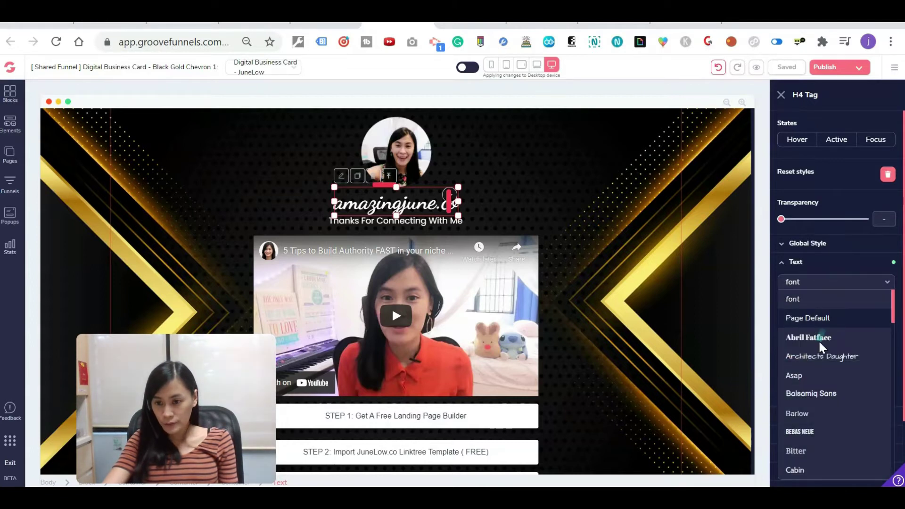
{"action": "left_click", "coordinate": [821, 347]}
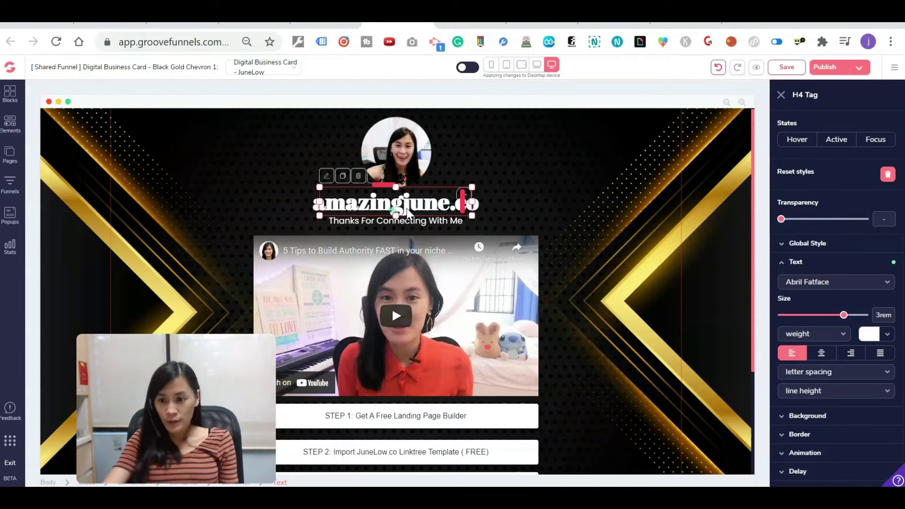
{"action": "left_click", "coordinate": [497, 232]}
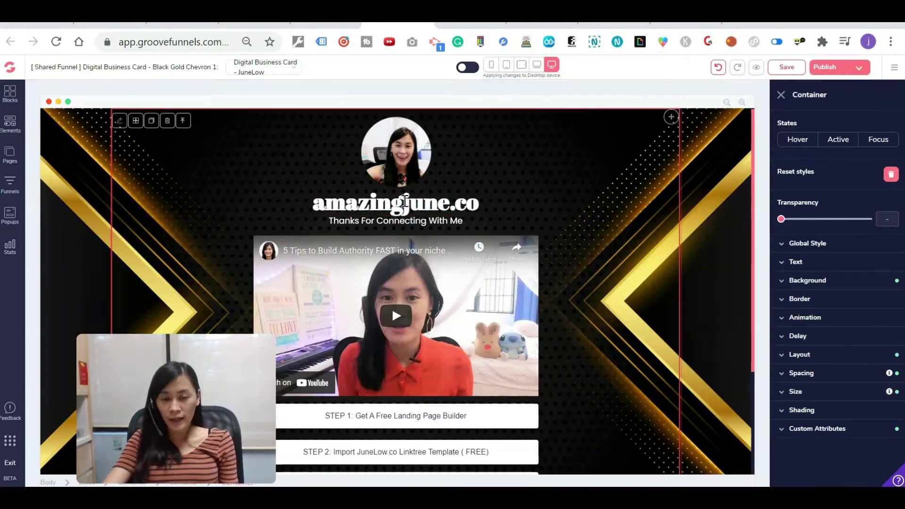
Set the font weight of the amazingjune.co heading to regular.
{"action": "left_click", "coordinate": [429, 196]}
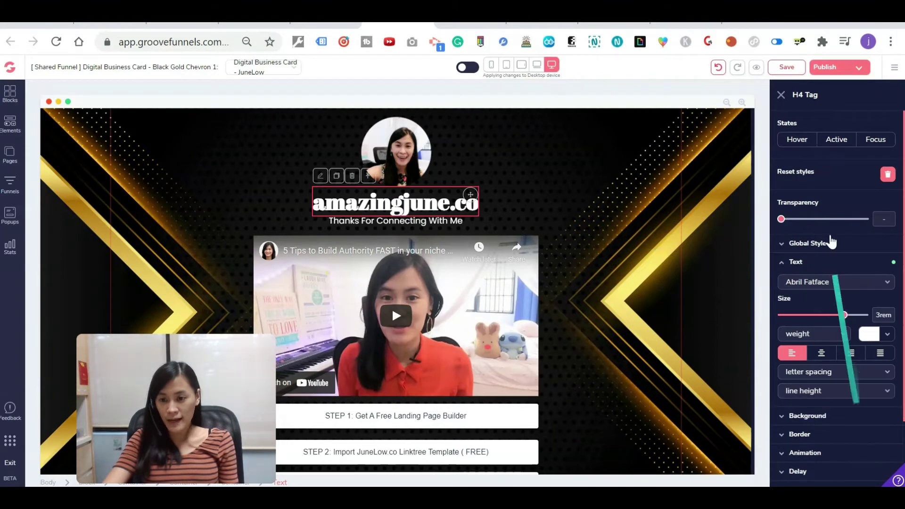
{"action": "left_click", "coordinate": [841, 334]}
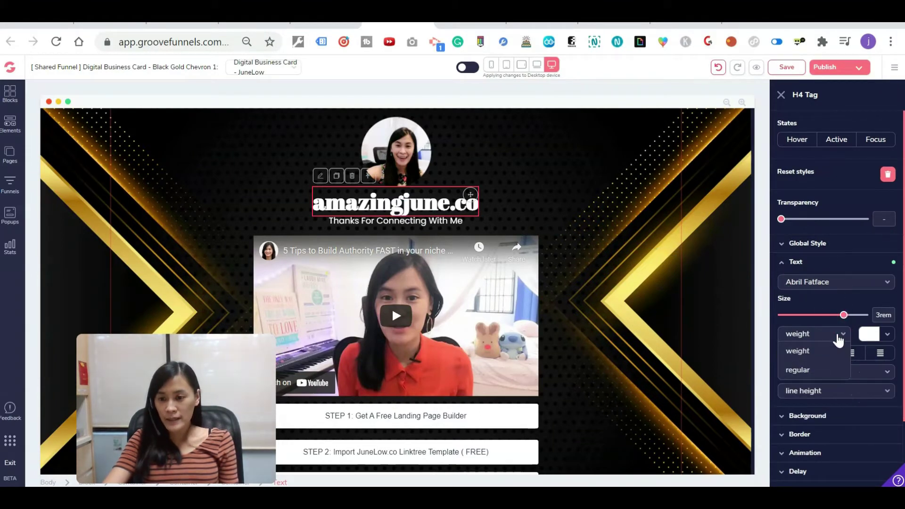
{"action": "left_click", "coordinate": [811, 370]}
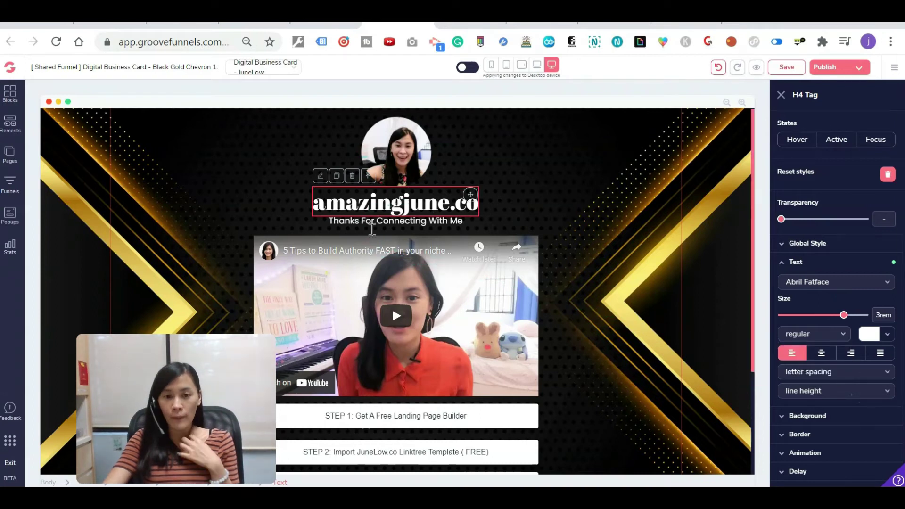
Open the configuration of the video below the heading and select its whole YouTube Video ID.
{"action": "scroll", "coordinate": [404, 282], "scroll_direction": "down", "scroll_amount": 2}
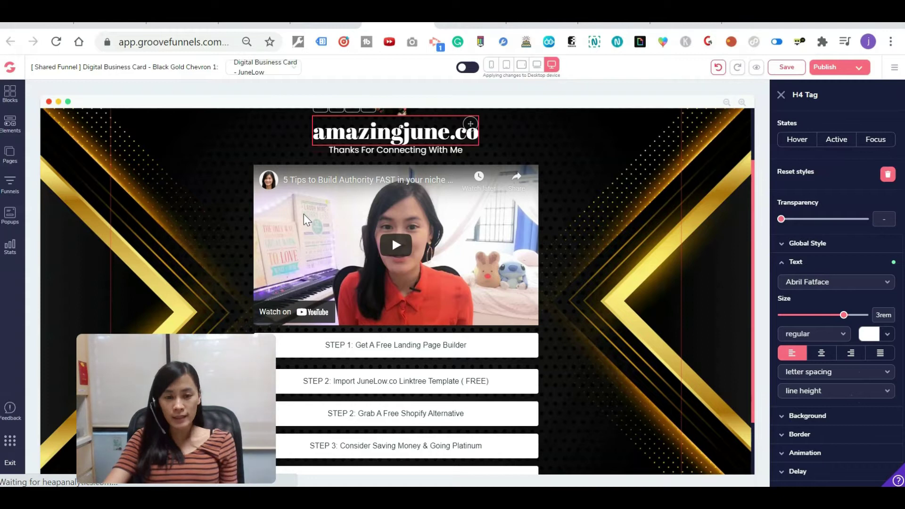
{"action": "left_click", "coordinate": [305, 218]}
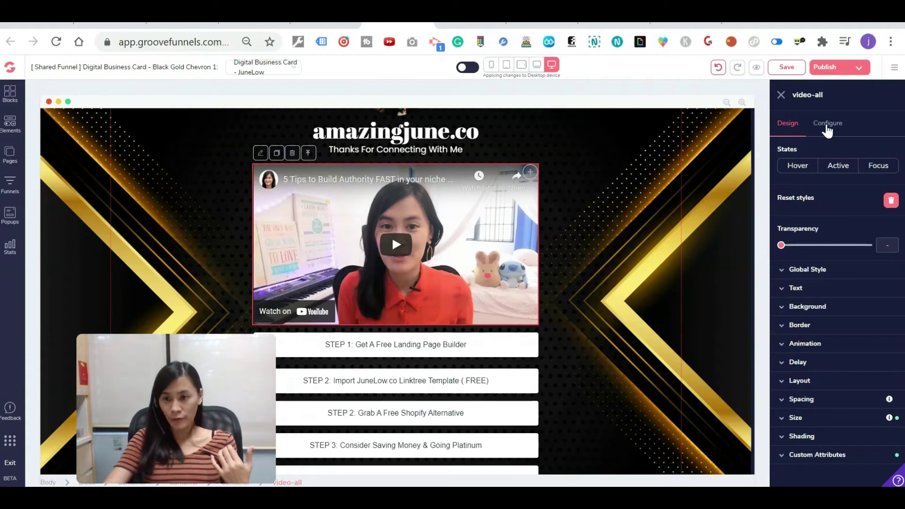
{"action": "left_click", "coordinate": [826, 125]}
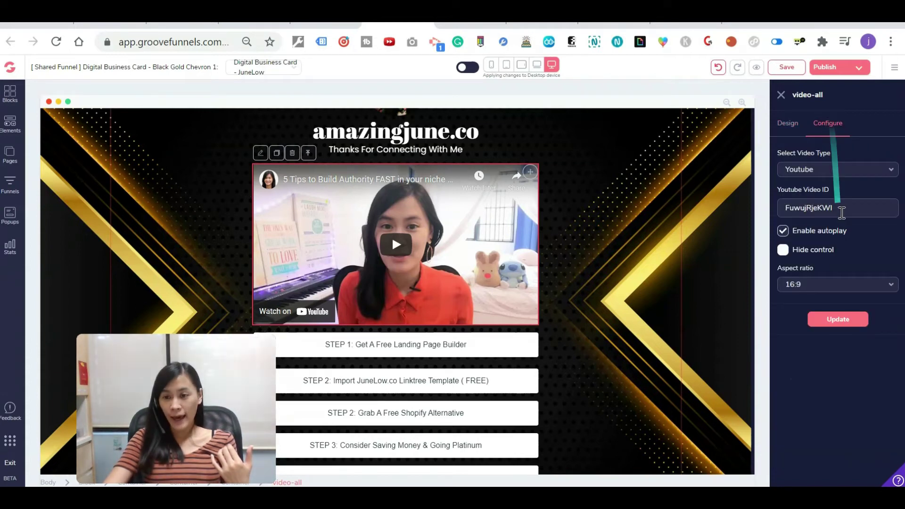
{"action": "left_click_drag", "start_coordinate": [833, 208], "coordinate": [772, 214]}
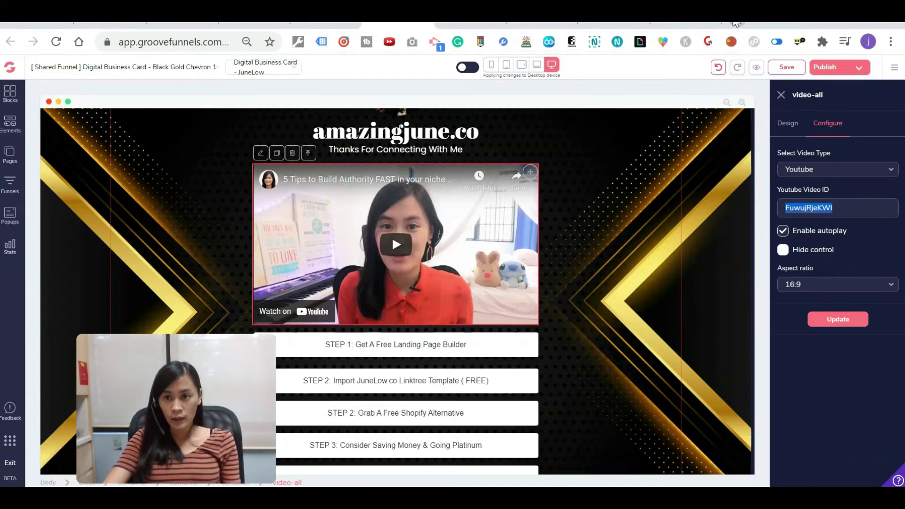
{"action": "left_click", "coordinate": [749, 26]}
{"action": "type", "text": "y"}
{"action": "key", "text": "BackSpace"}
{"action": "key", "text": "BackSpace"}
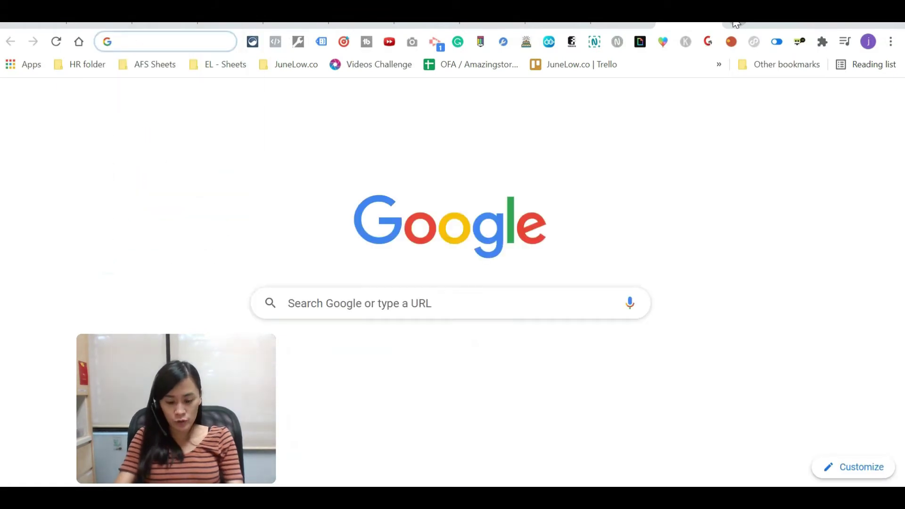
{"action": "type", "text": "www.amazing"}
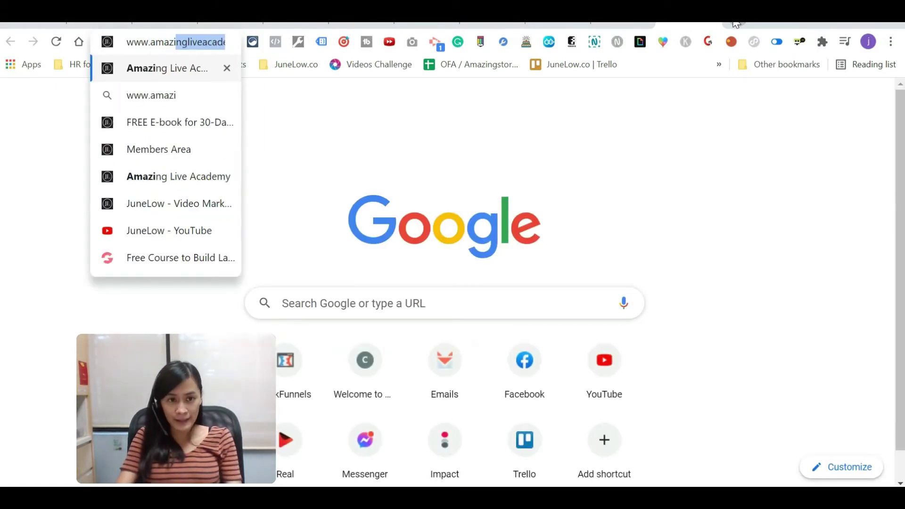
{"action": "type", "text": "live.co"}
{"action": "key", "text": "Return"}
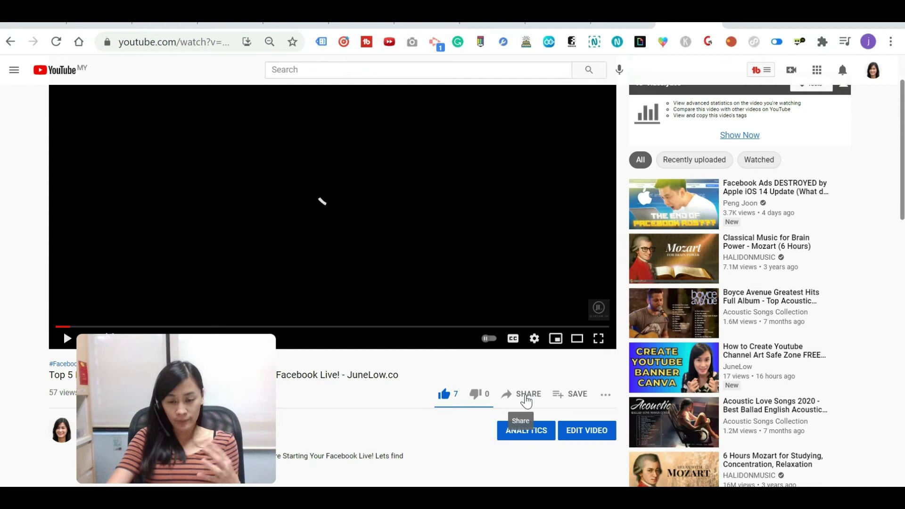
Copy the share link of the YouTube video "Top 5 Mistakes To Avoid When You Are Starting Your Facebook Live!".
{"action": "left_click", "coordinate": [526, 401]}
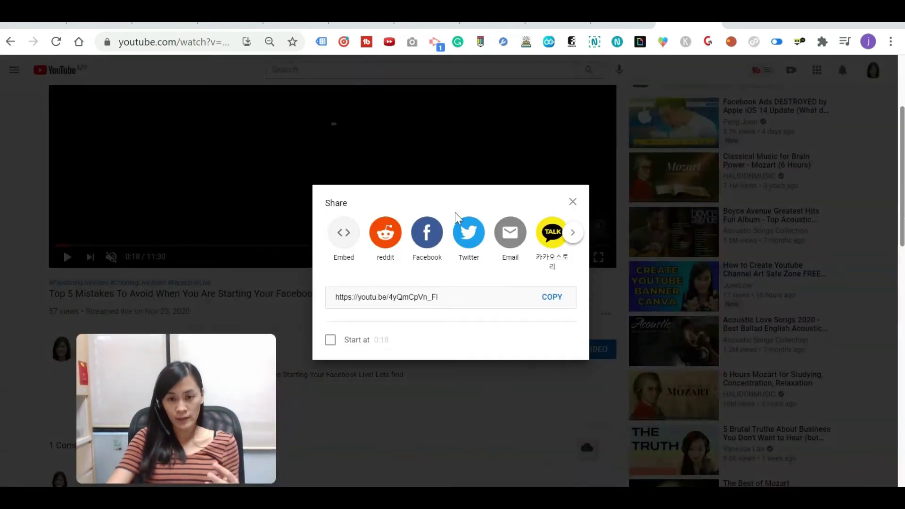
{"action": "left_click", "coordinate": [431, 295]}
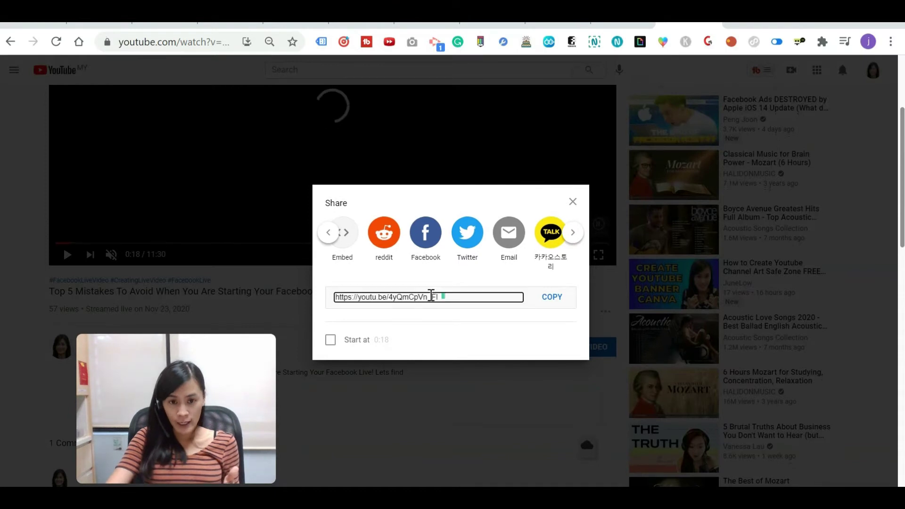
{"action": "left_click_drag", "start_coordinate": [426, 295], "coordinate": [389, 296]}
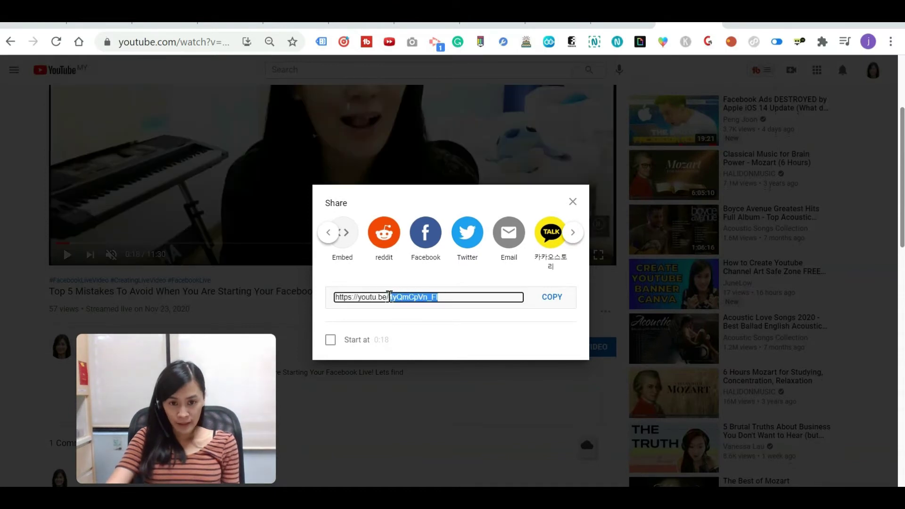
{"action": "key", "text": "ctrl+a"}
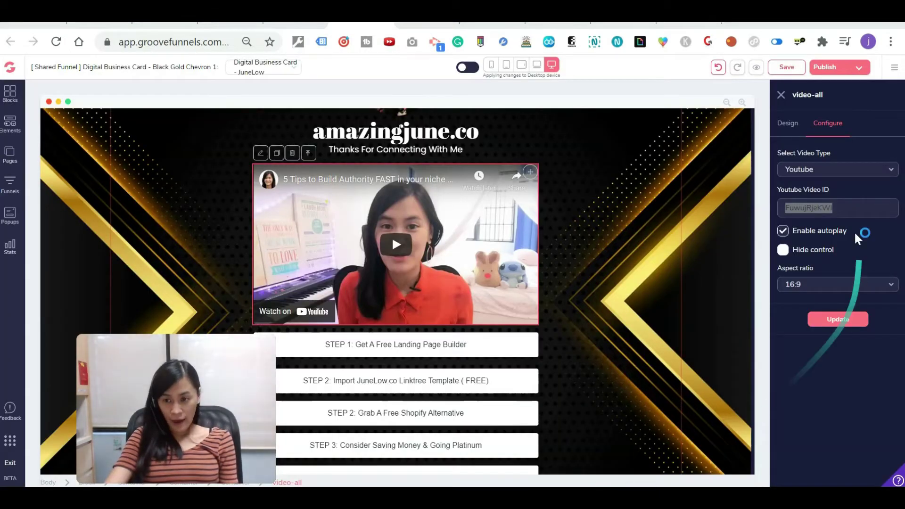
Back in the page editor, replace the video's YouTube Video ID with 4yQmCpVn_FI, without the link prefix, and update the element.
{"action": "double_click", "coordinate": [850, 207]}
{"action": "left_click", "coordinate": [850, 209]}
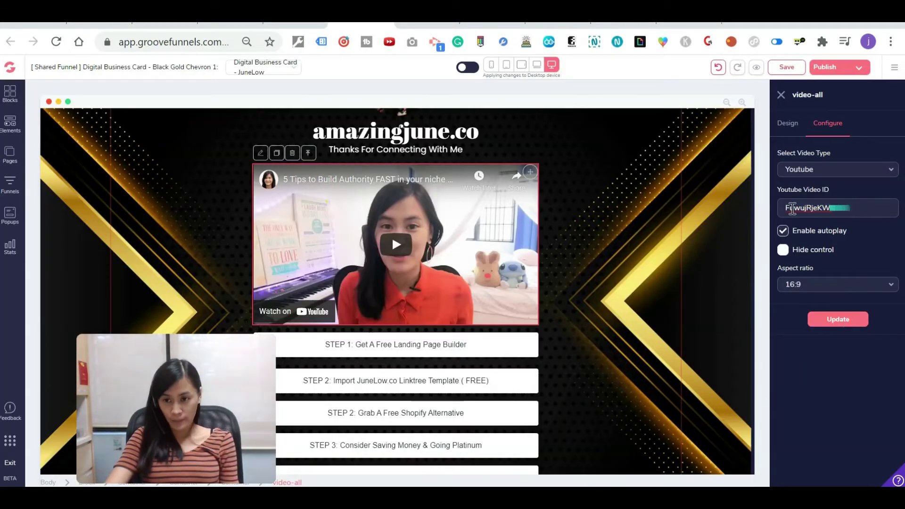
{"action": "double_click", "coordinate": [850, 209]}
{"action": "type", "text": "https://youtu.be/4yQmCpVn_FI"}
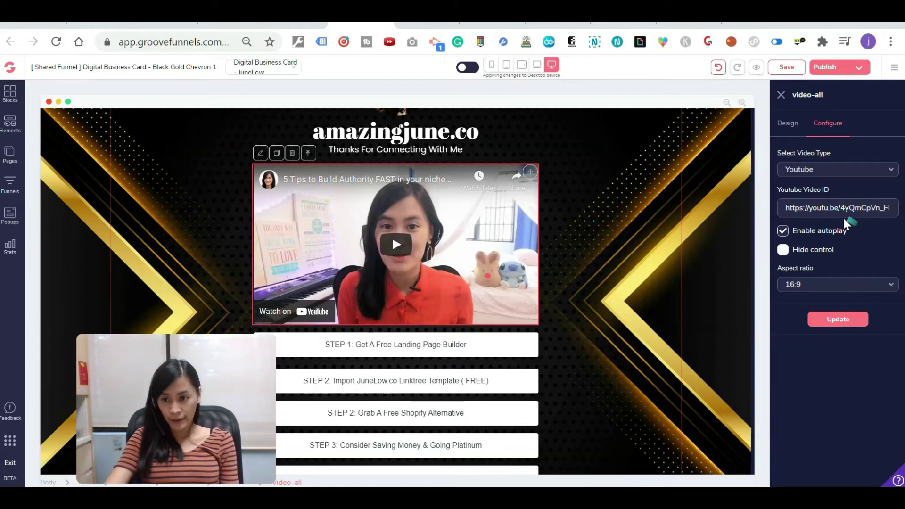
{"action": "left_click_drag", "start_coordinate": [841, 210], "coordinate": [778, 209]}
{"action": "key", "text": "BackSpace"}
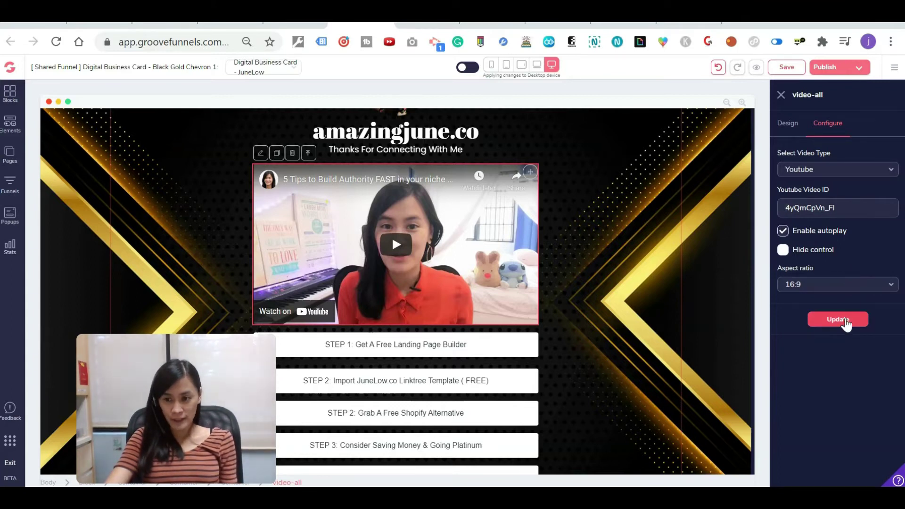
{"action": "left_click", "coordinate": [837, 319]}
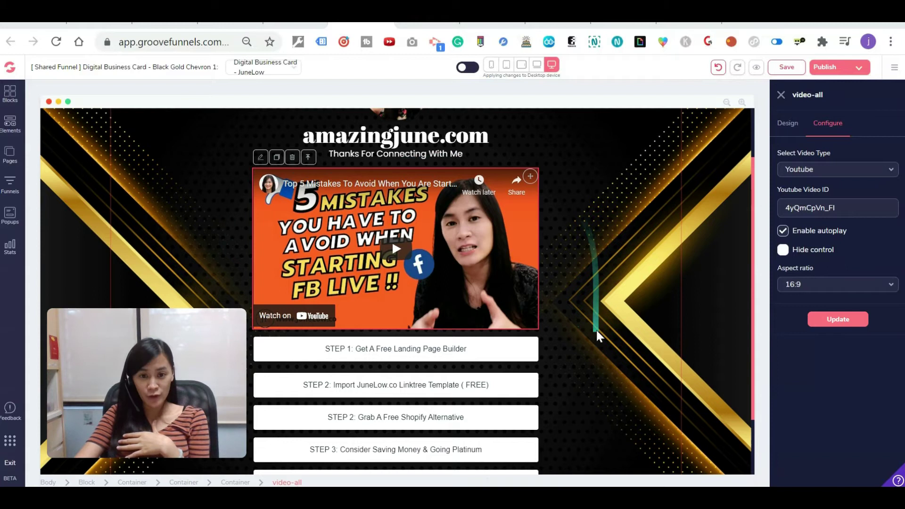
Open the configuration of the "STEP 1: Get A Free Landing Page Builder" button and check its text and URL.
{"action": "scroll", "coordinate": [597, 332], "scroll_direction": "down", "scroll_amount": 2}
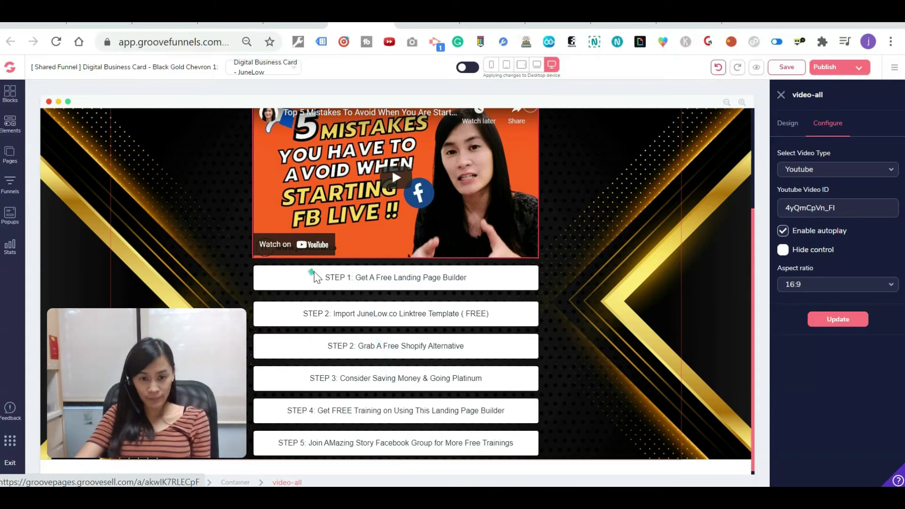
{"action": "left_click", "coordinate": [514, 278]}
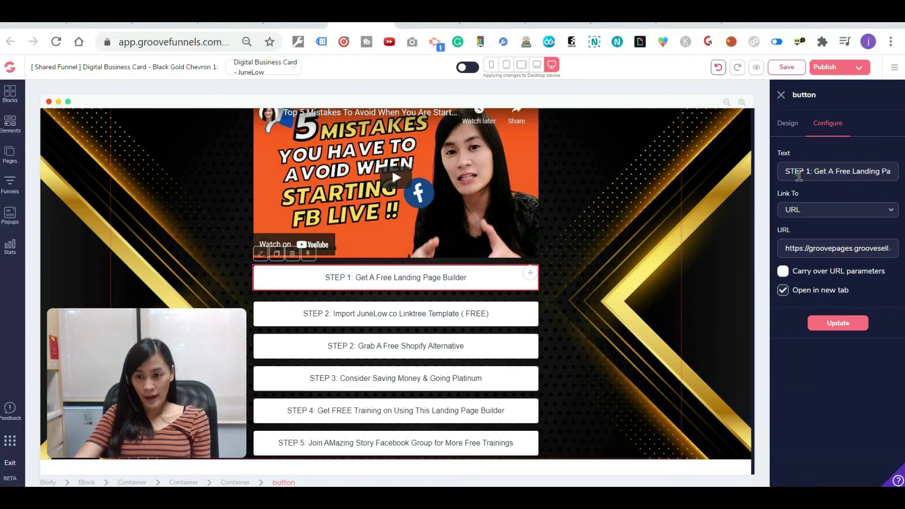
{"action": "left_click_drag", "start_coordinate": [784, 172], "coordinate": [902, 179]}
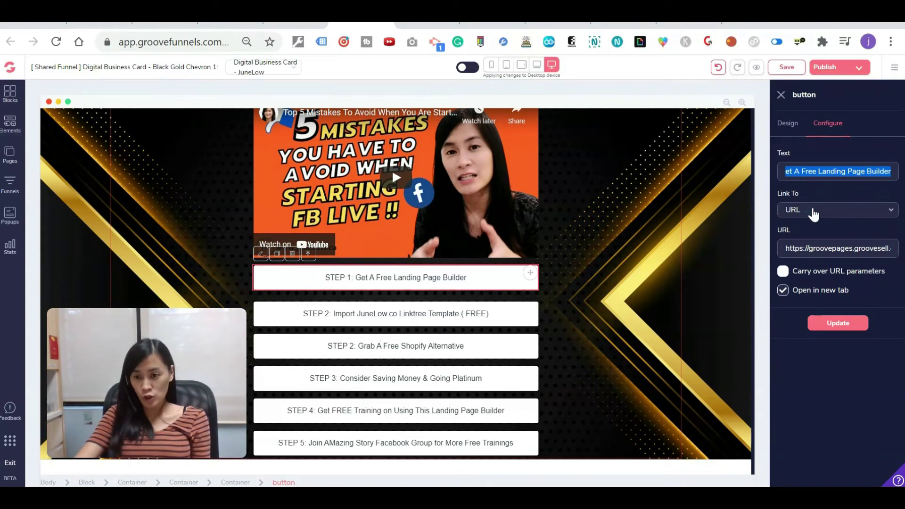
{"action": "left_click", "coordinate": [823, 248]}
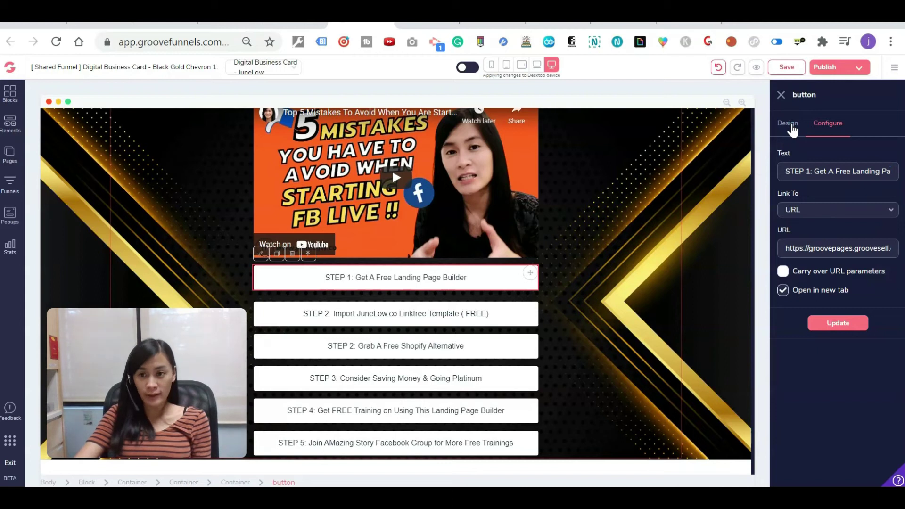
Look through the border and text design settings of the STEP 1 button.
{"action": "left_click", "coordinate": [792, 128]}
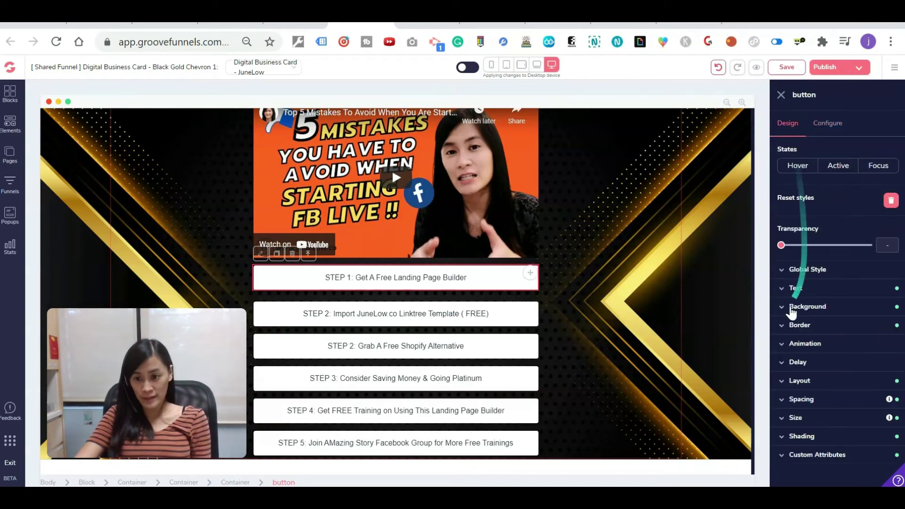
{"action": "left_click", "coordinate": [837, 330]}
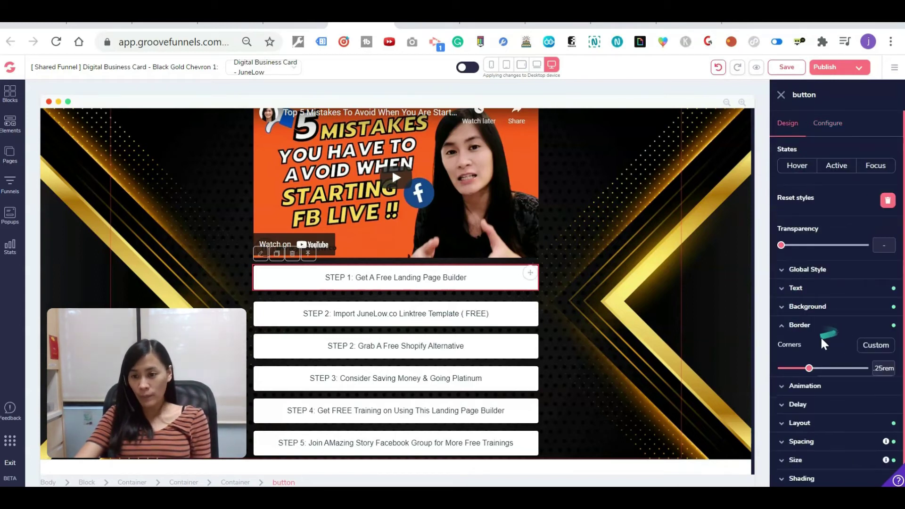
{"action": "left_click", "coordinate": [786, 290]}
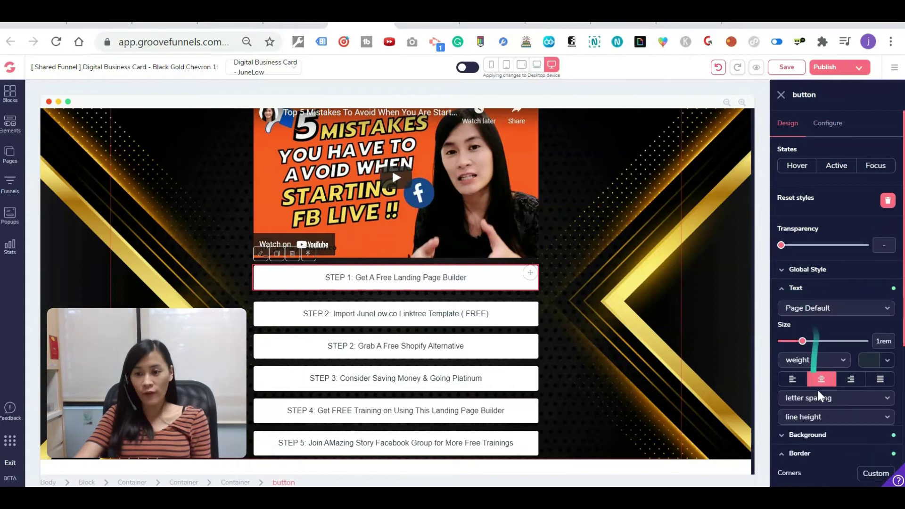
{"action": "scroll", "coordinate": [830, 330], "scroll_direction": "down", "scroll_amount": 3}
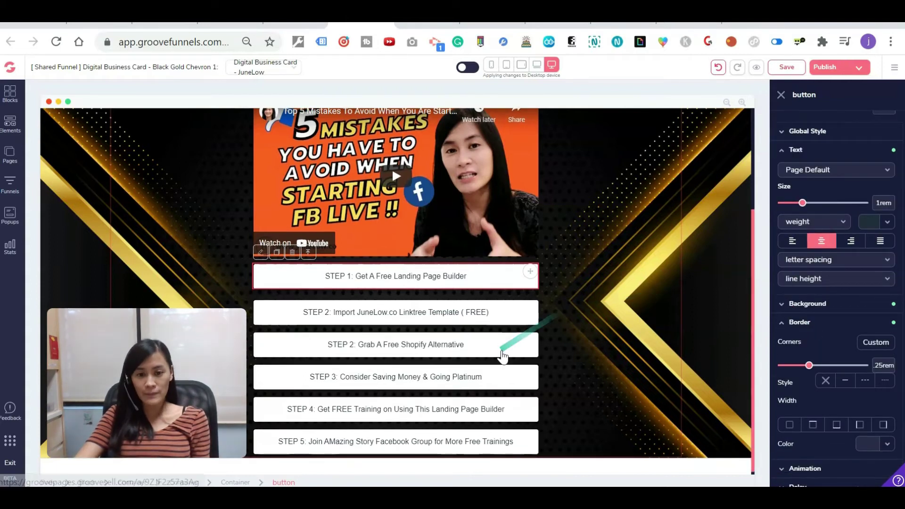
Delete the "STEP 5: Join AMazing Story Facebook Group for More Free Trainings" button from the page.
{"action": "scroll", "coordinate": [503, 346], "scroll_direction": "down", "scroll_amount": 1}
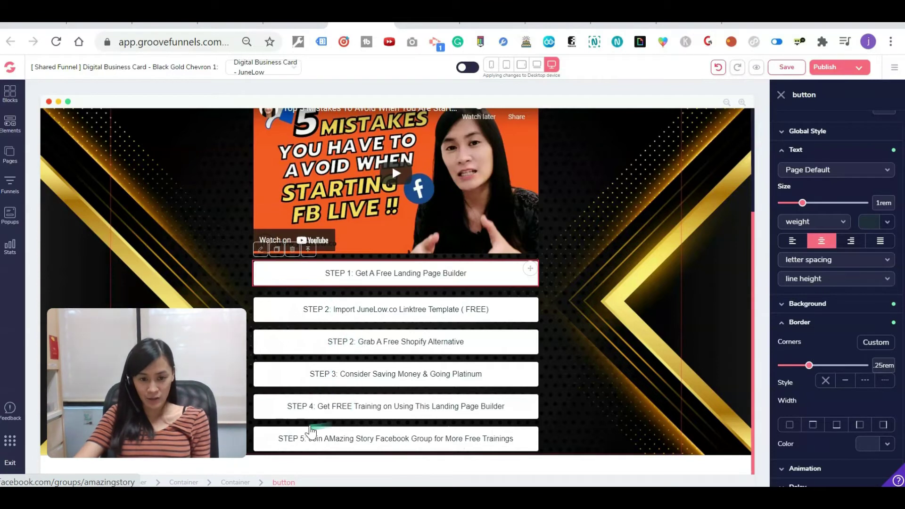
{"action": "left_click", "coordinate": [312, 437]}
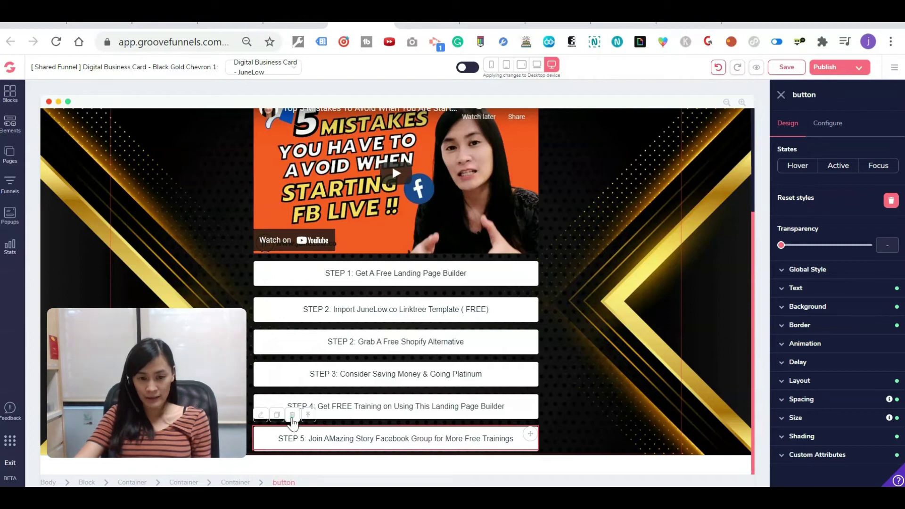
{"action": "left_click", "coordinate": [292, 416]}
{"action": "left_click", "coordinate": [487, 288]}
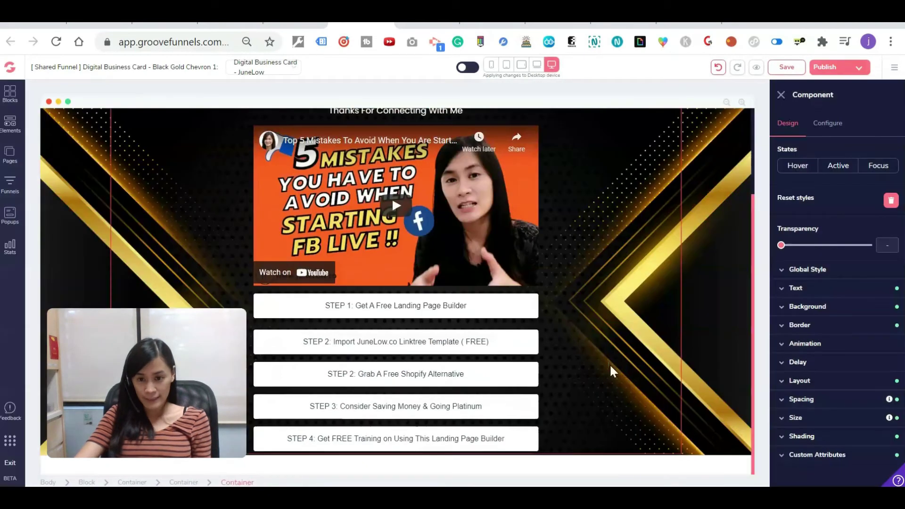
{"action": "left_click", "coordinate": [640, 372]}
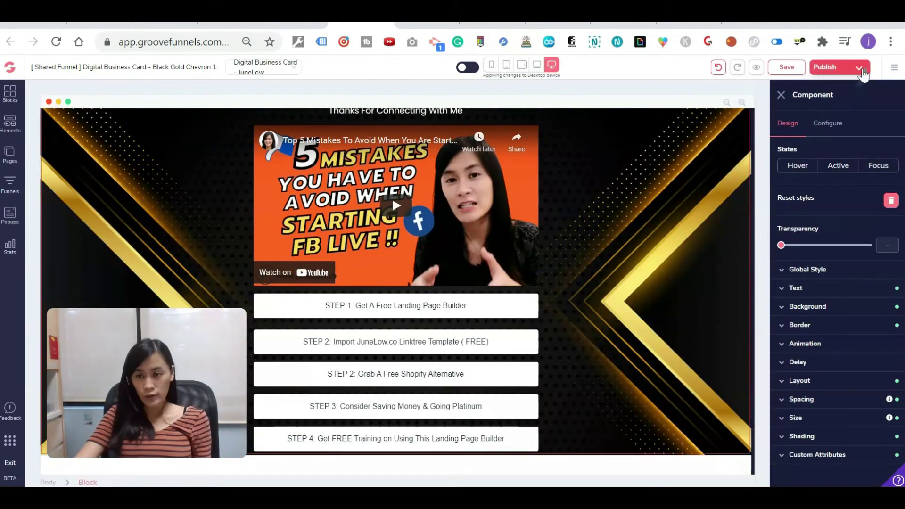
Open the publish settings and choose GroovePages subdomain as the hosting option.
{"action": "left_click", "coordinate": [861, 70]}
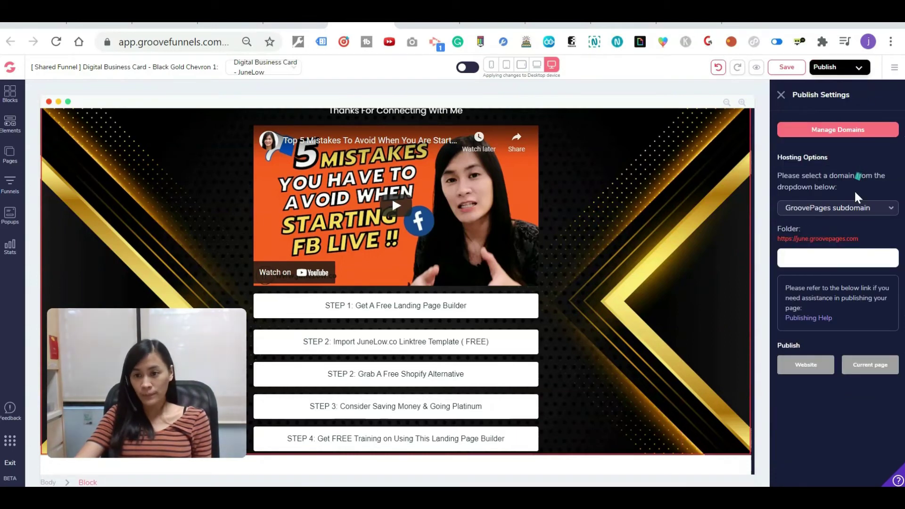
{"action": "left_click", "coordinate": [875, 208]}
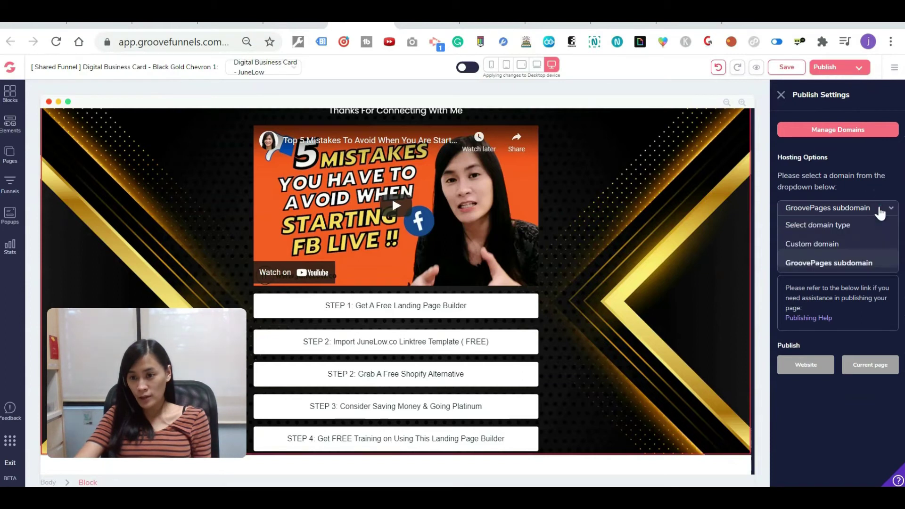
{"action": "left_click", "coordinate": [849, 262]}
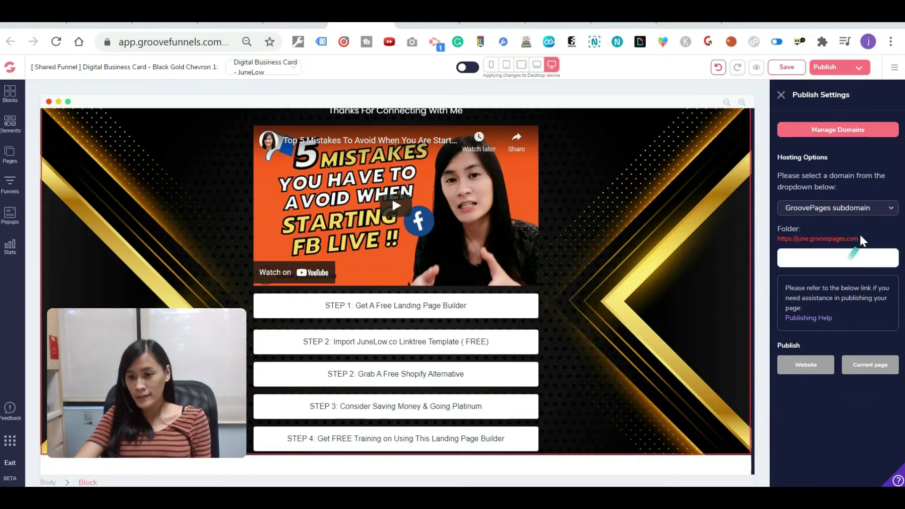
Examine the subdomain address and its folder field in the hosting options.
{"action": "left_click_drag", "start_coordinate": [862, 238], "coordinate": [774, 246]}
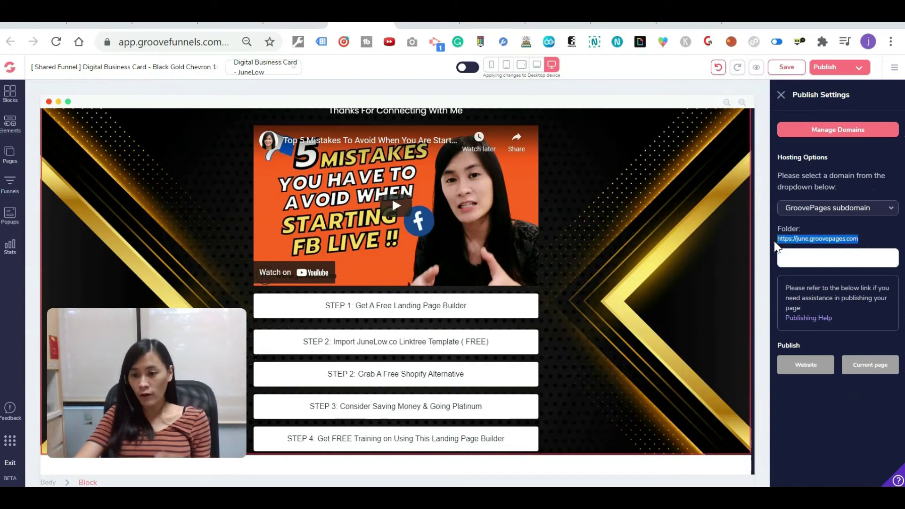
{"action": "left_click", "coordinate": [865, 243]}
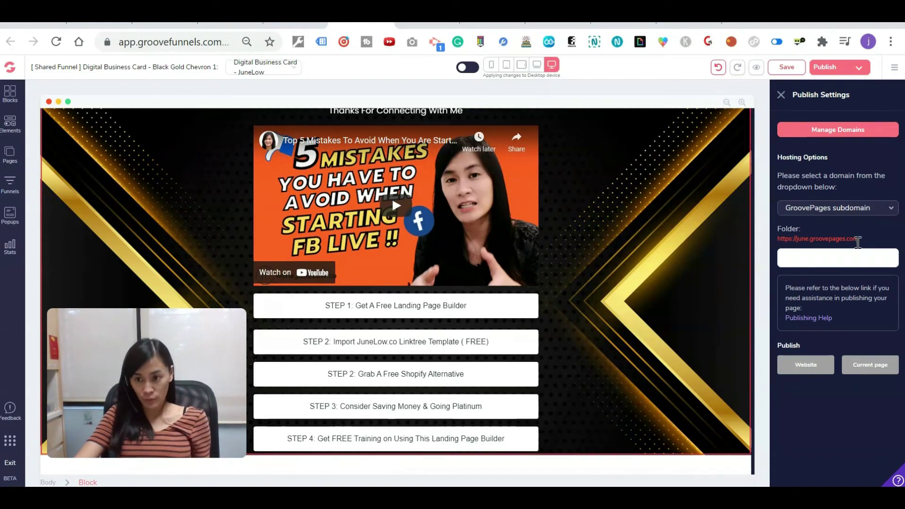
{"action": "left_click_drag", "start_coordinate": [864, 240], "coordinate": [814, 250]}
{"action": "left_click", "coordinate": [806, 259]}
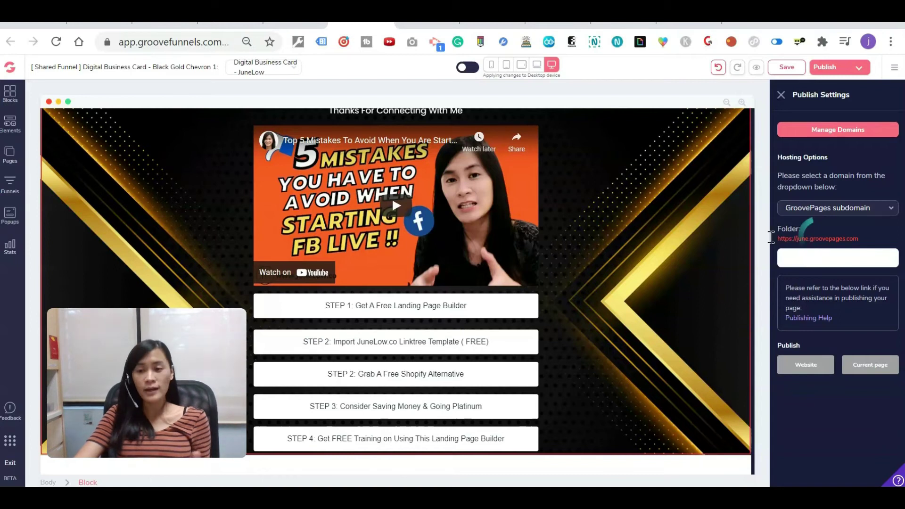
{"action": "left_click", "coordinate": [589, 332]}
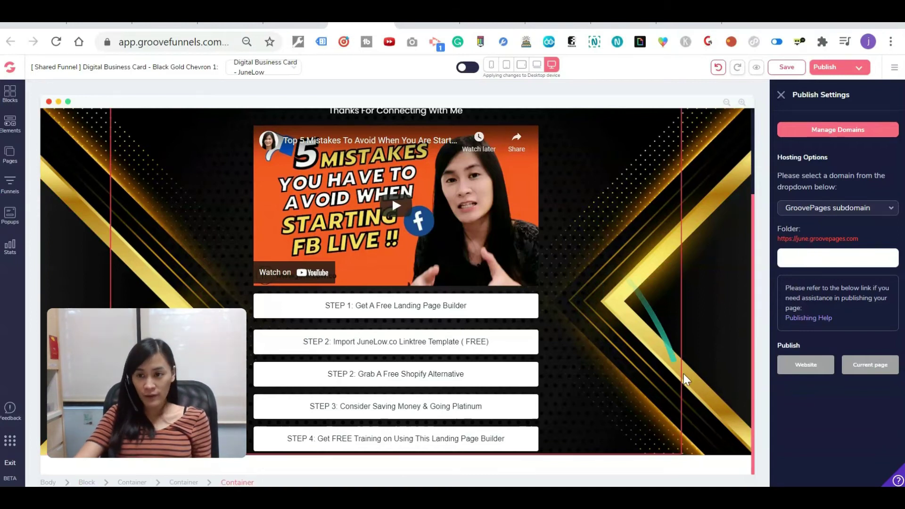
{"action": "left_click", "coordinate": [597, 182]}
{"action": "left_click", "coordinate": [834, 256]}
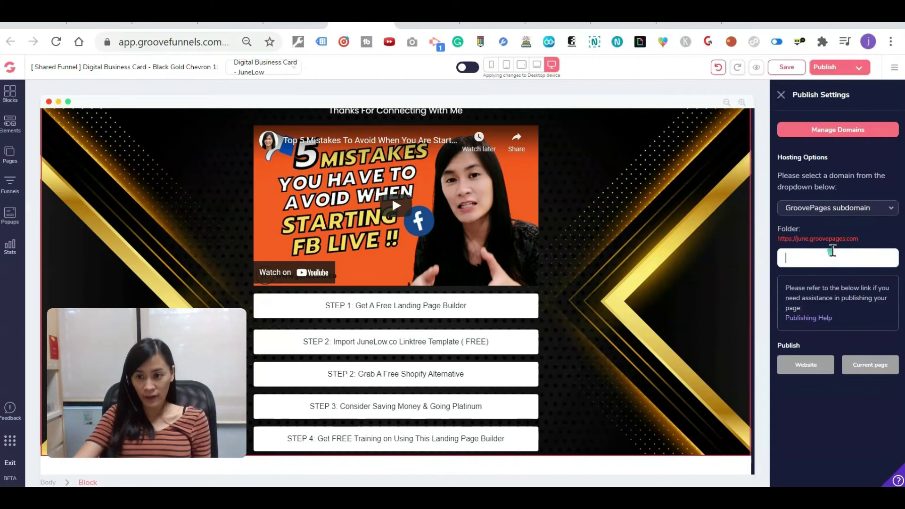
Switch the hosting option to Custom domain and select groovearmies.com as the domain.
{"action": "left_click", "coordinate": [845, 214]}
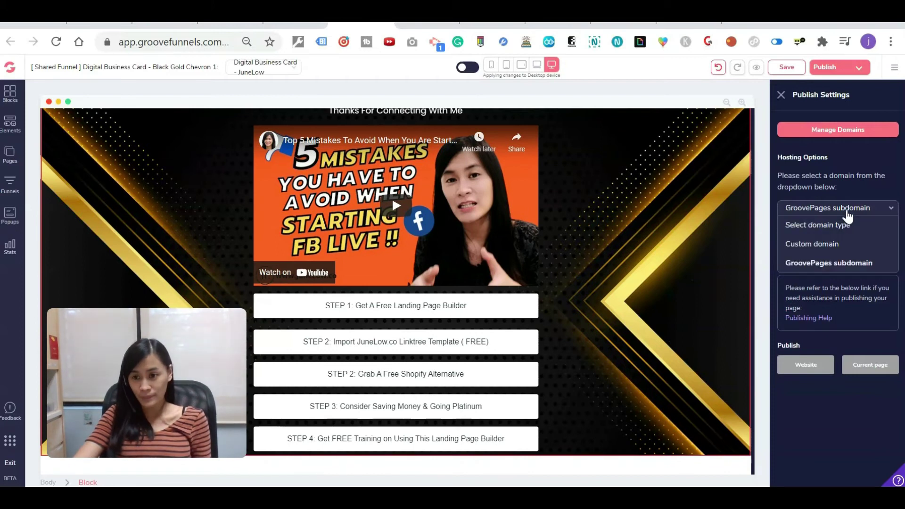
{"action": "left_click", "coordinate": [830, 263]}
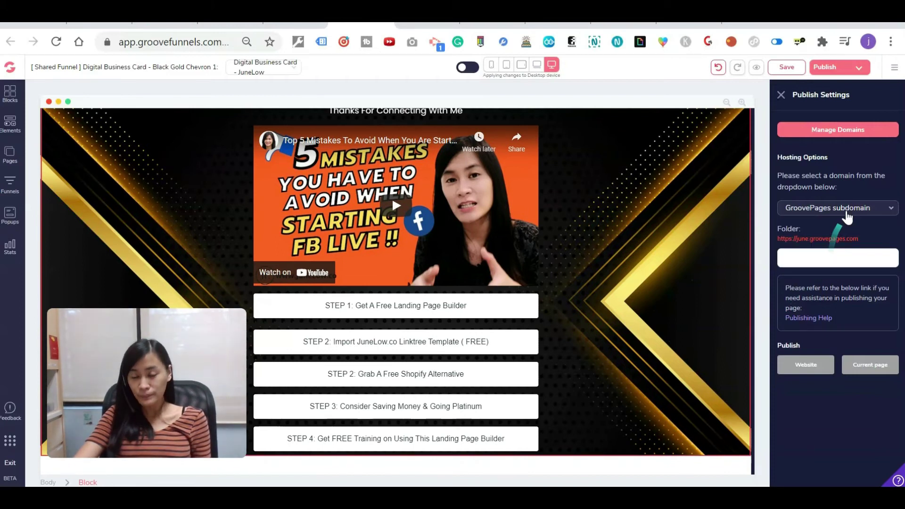
{"action": "left_click", "coordinate": [844, 215]}
{"action": "left_click", "coordinate": [832, 242]}
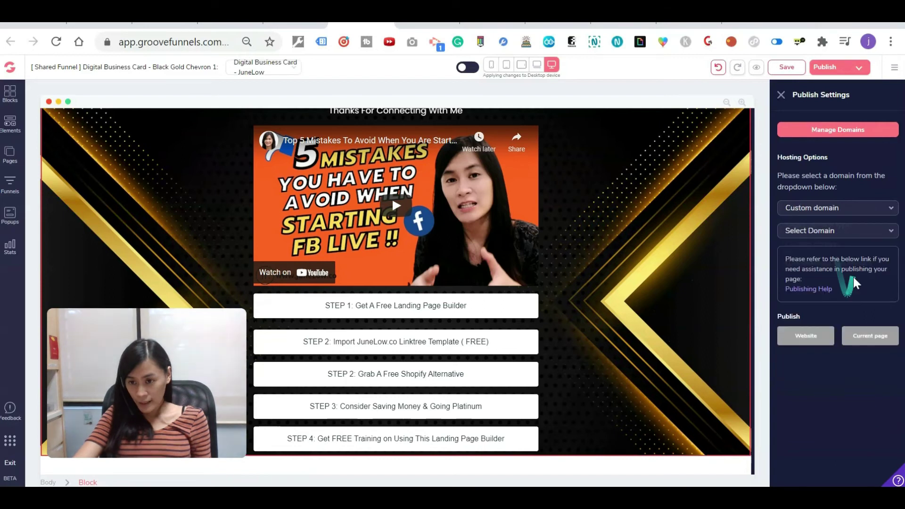
{"action": "left_click", "coordinate": [855, 230]}
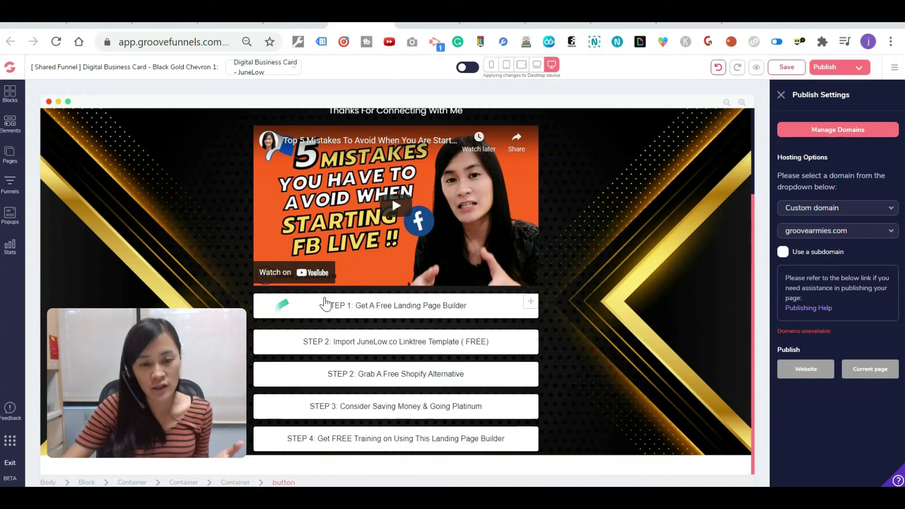
Review the link buttons below the video and their destinations, from STEP 1 to STEP 4.
{"action": "left_click", "coordinate": [368, 315]}
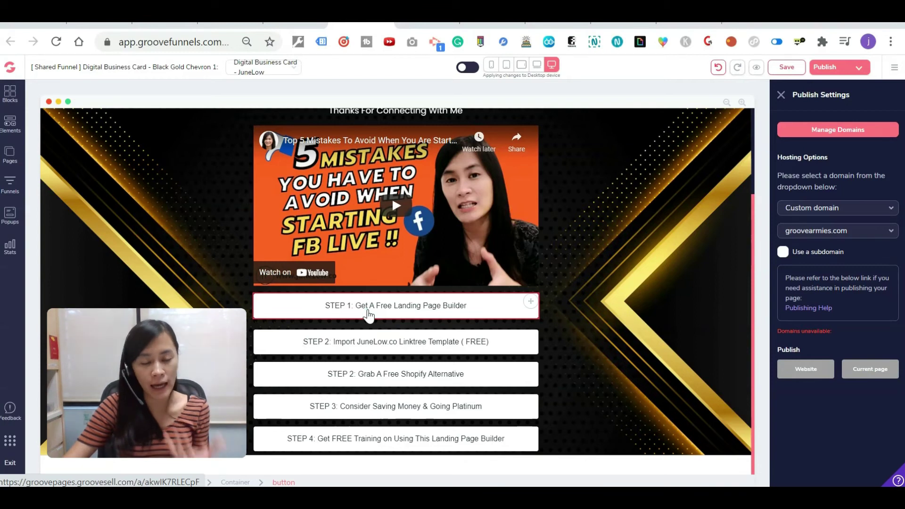
{"action": "left_click", "coordinate": [395, 351]}
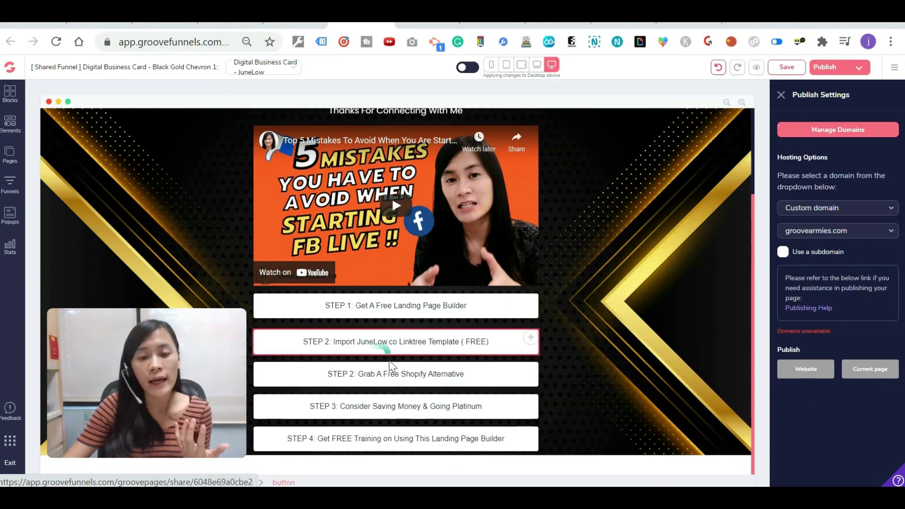
{"action": "left_click", "coordinate": [396, 381]}
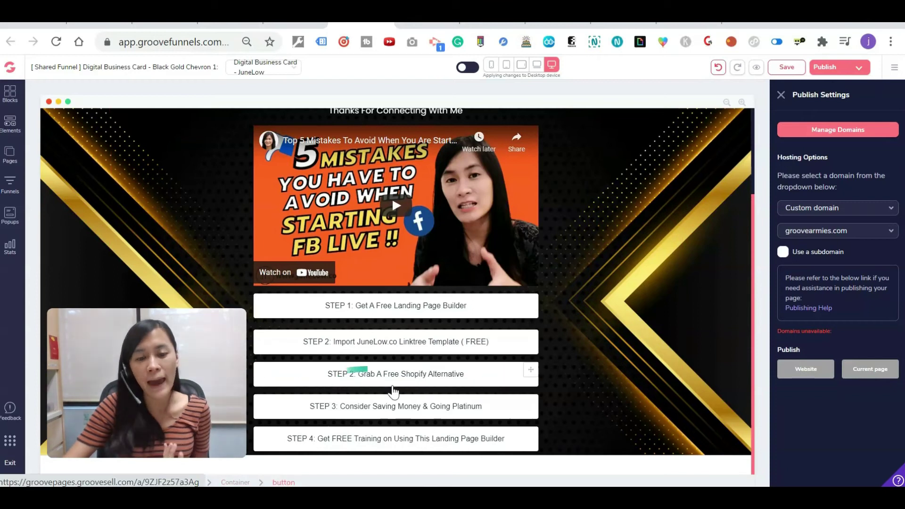
{"action": "left_click", "coordinate": [433, 438]}
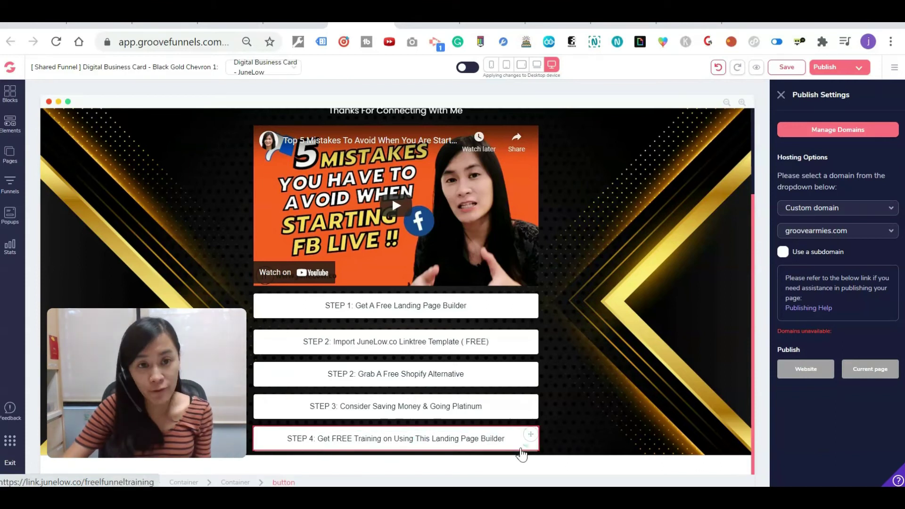
{"action": "left_click", "coordinate": [604, 498]}
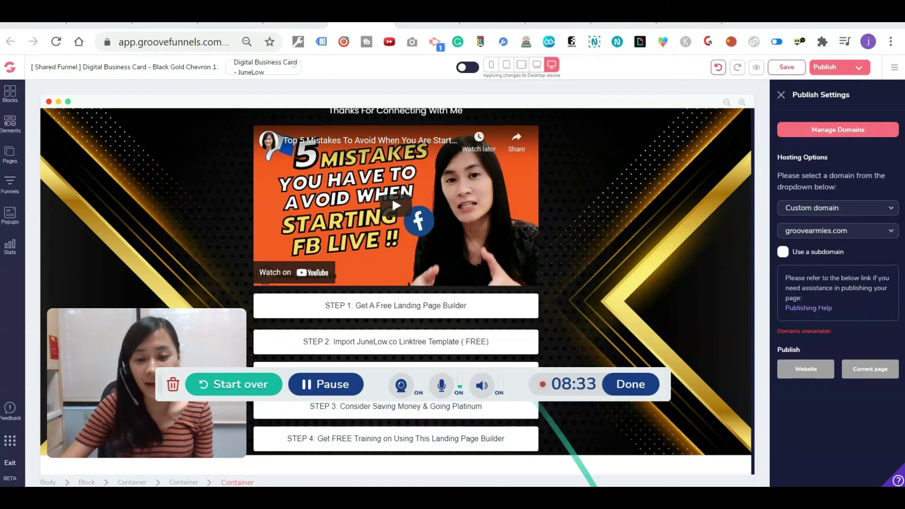
{"action": "left_click", "coordinate": [604, 498]}
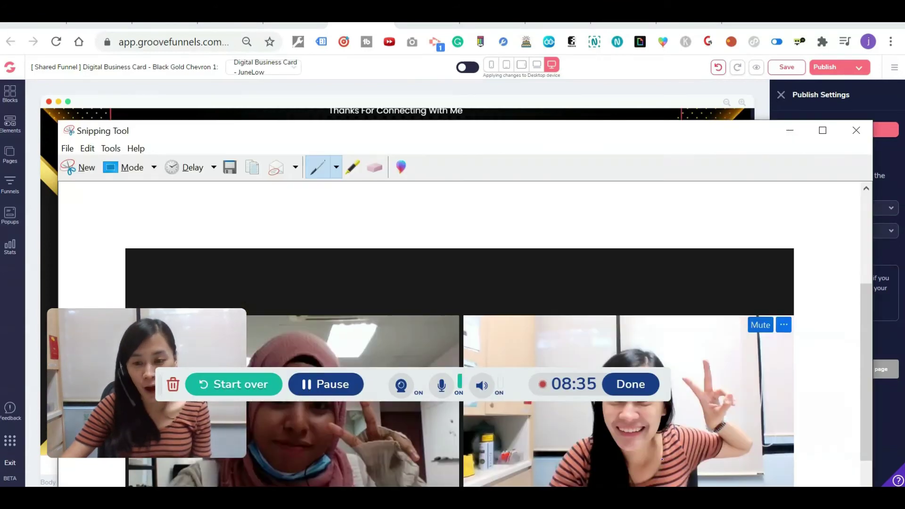
{"action": "left_click_drag", "start_coordinate": [732, 135], "coordinate": [742, 497]}
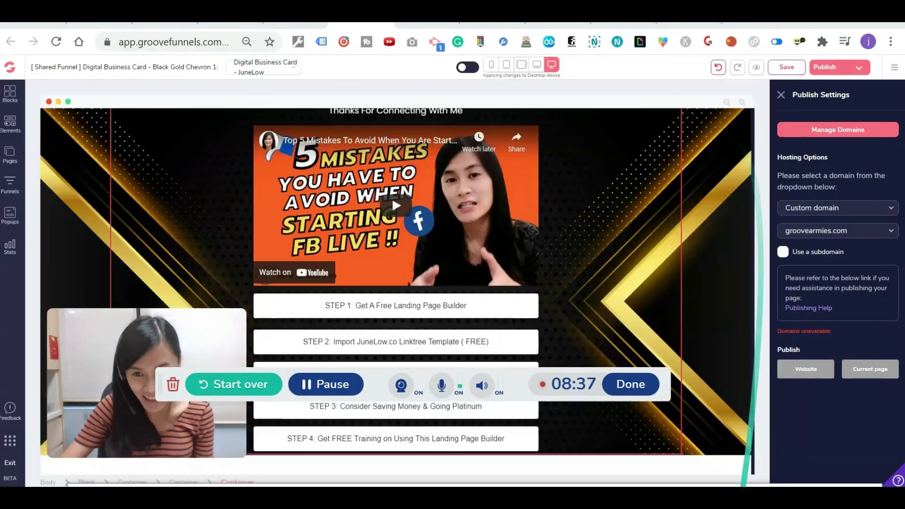
{"action": "left_click", "coordinate": [707, 464]}
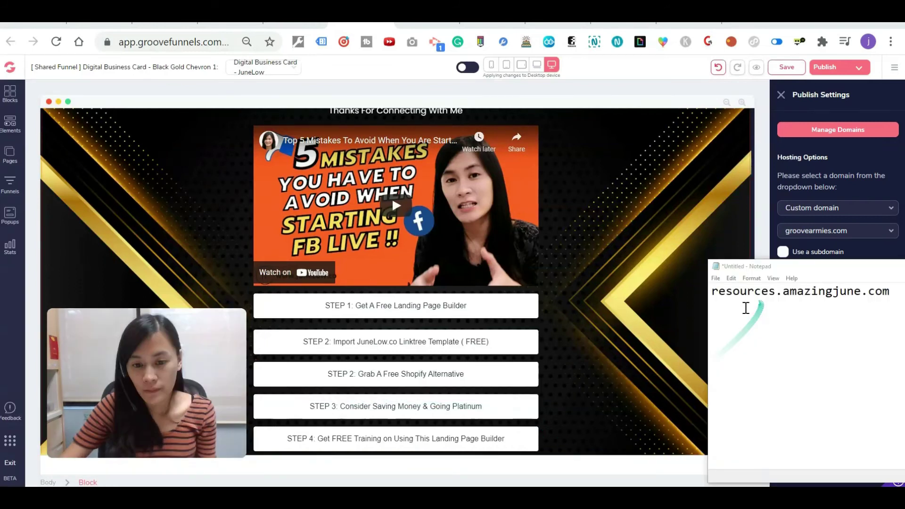
{"action": "left_click_drag", "start_coordinate": [801, 266], "coordinate": [342, 242]}
{"action": "left_click", "coordinate": [203, 281]}
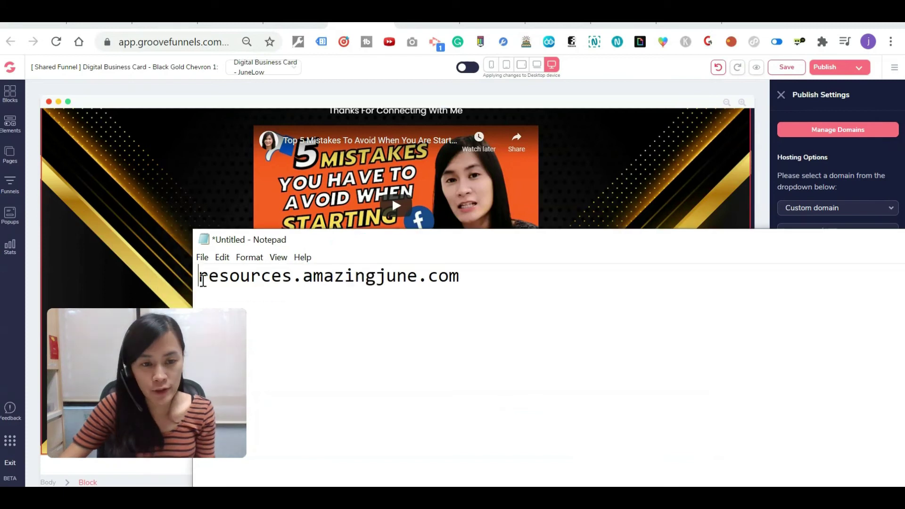
{"action": "type", "text": "www."}
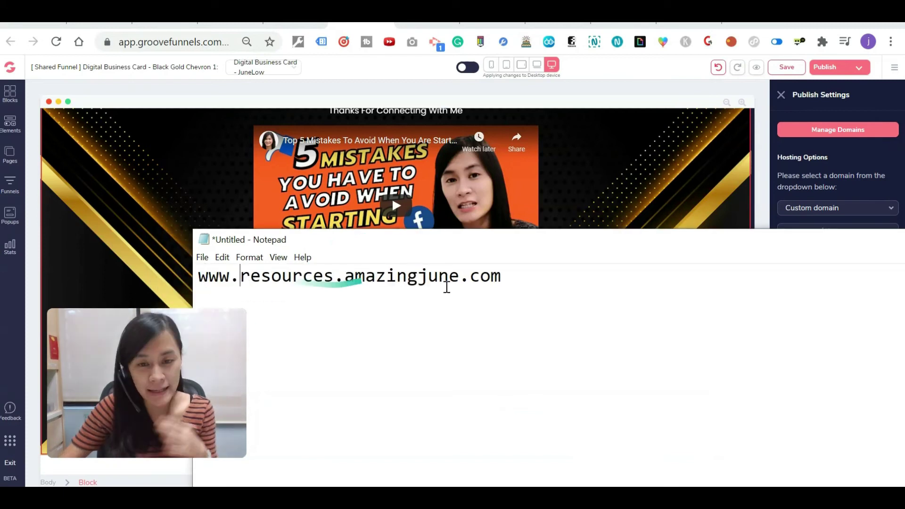
{"action": "left_click_drag", "start_coordinate": [564, 242], "coordinate": [850, 231]}
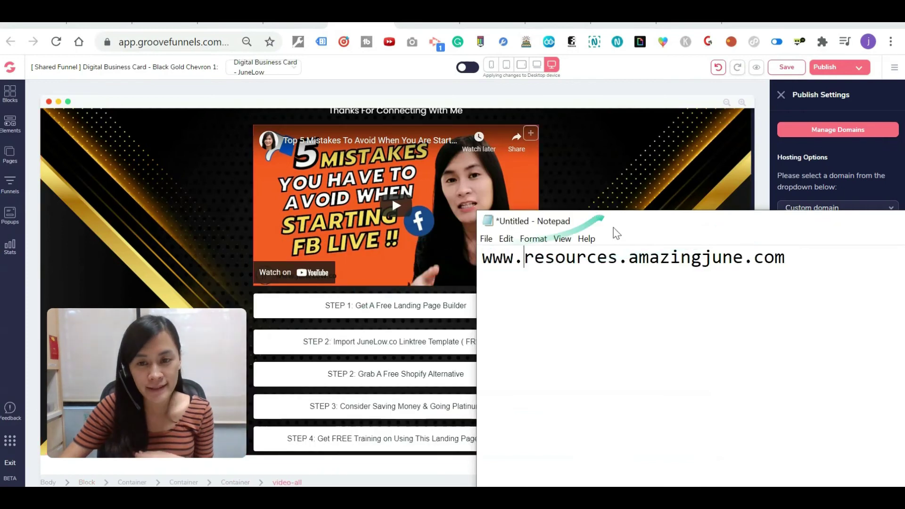
{"action": "left_click_drag", "start_coordinate": [614, 227], "coordinate": [837, 256]}
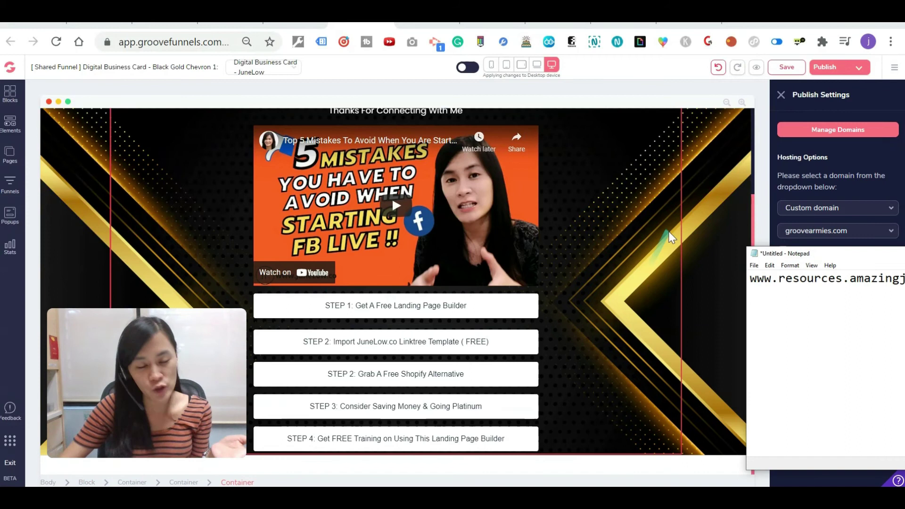